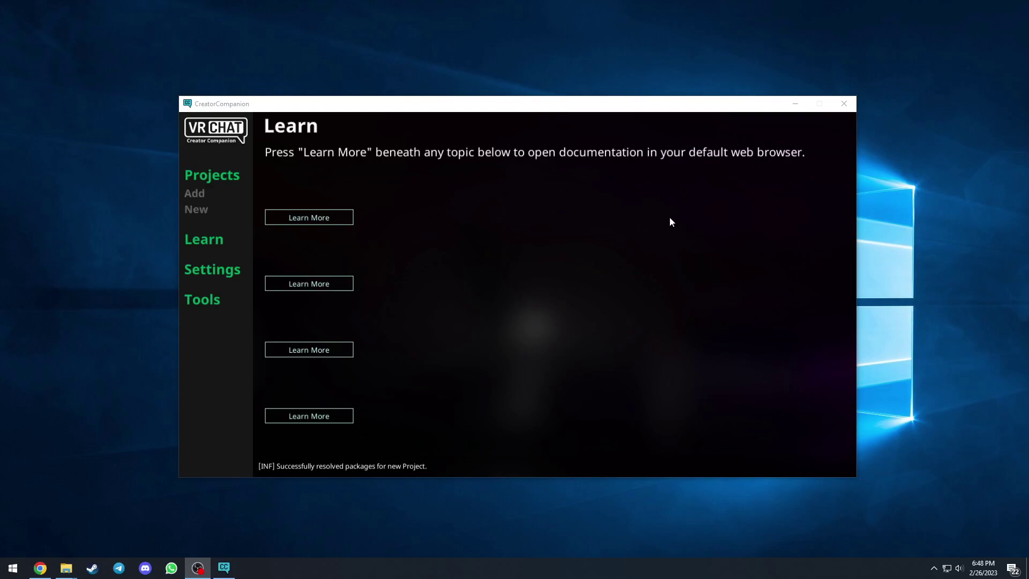
# Step: Create a new Avatar-template project named 'test project' in Creator Companion
pyautogui.click(202, 210)
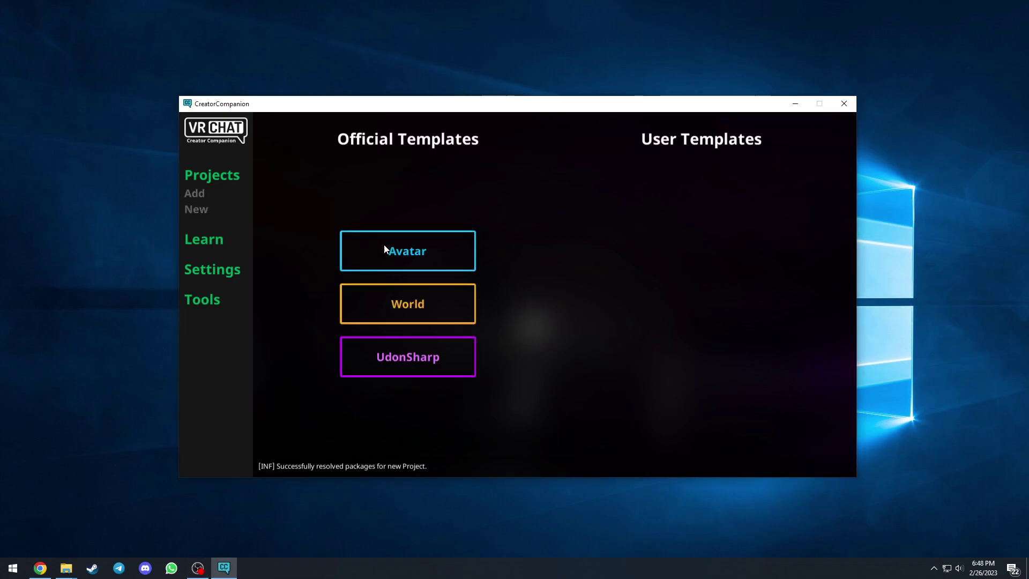
pyautogui.click(414, 257)
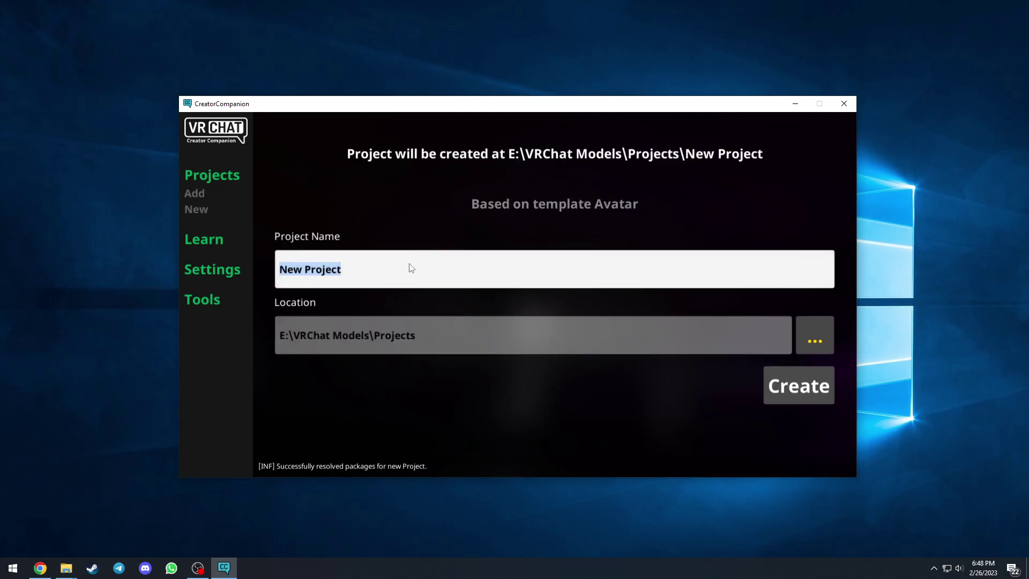
pyautogui.write('test pro')
pyautogui.press('Return')
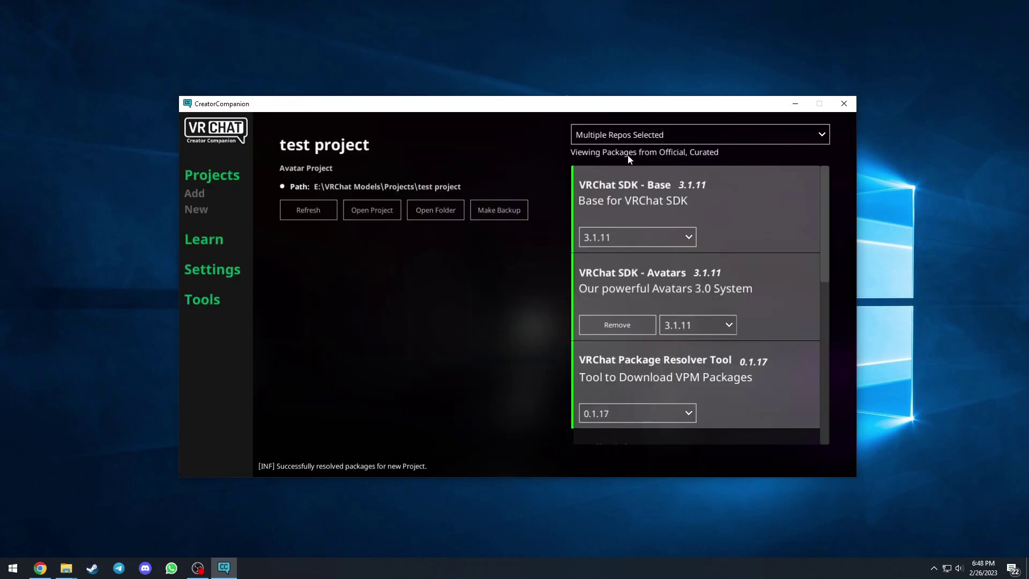
# Step: Add the Avatars 3.0 Manager package and open the project in Unity
pyautogui.scroll(-8, 678, 243)
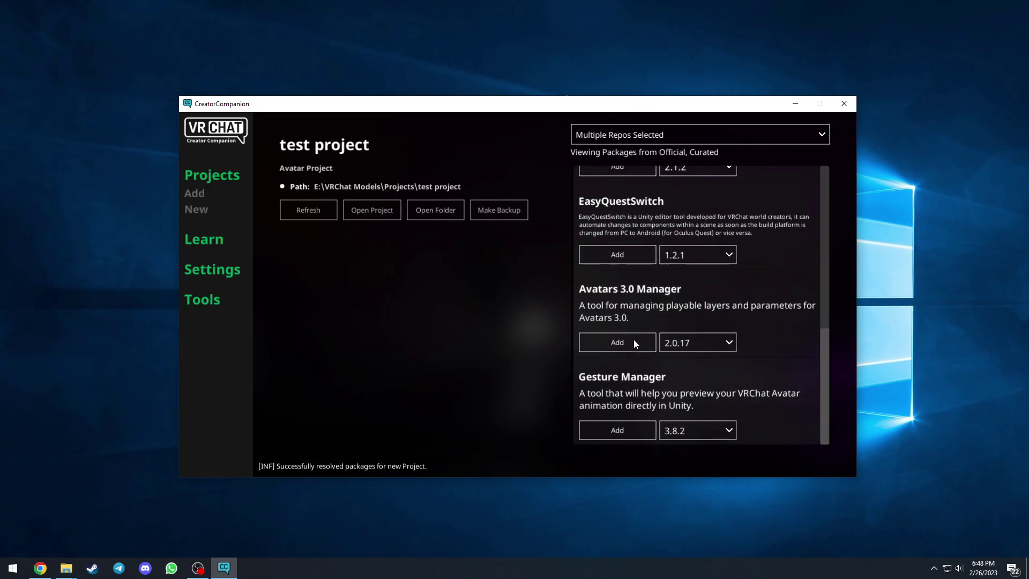
pyautogui.click(617, 343)
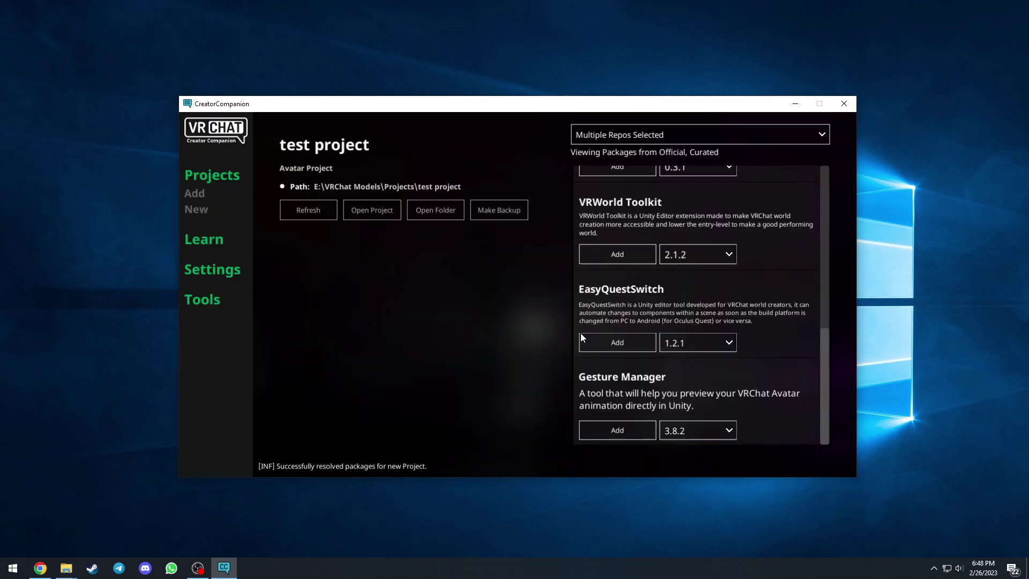
pyautogui.click(383, 210)
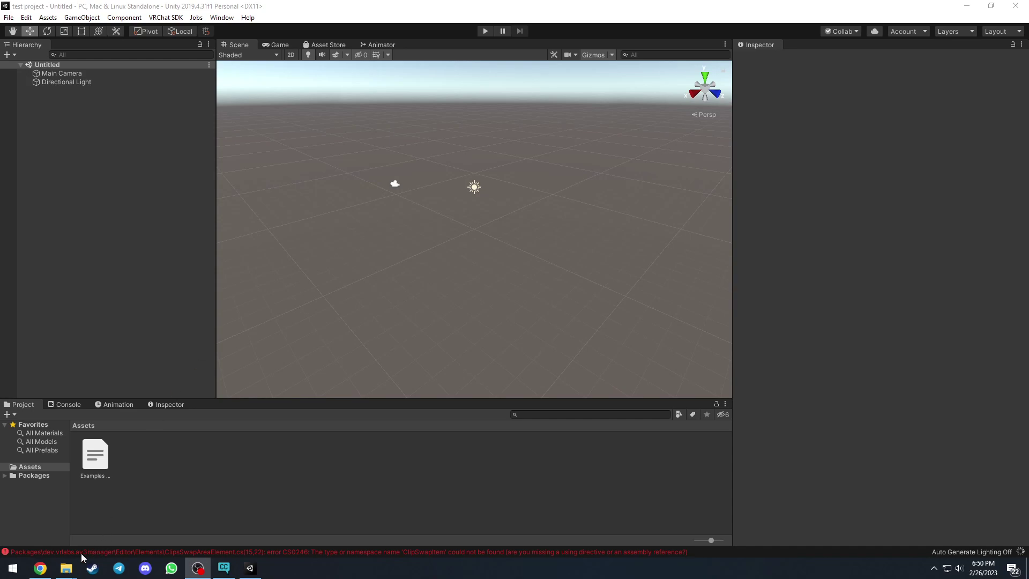
# Step: Import all contents of the fat raccoon .unitypackage into the Project assets
pyautogui.moveTo(67, 567)
pyautogui.click(46, 517)
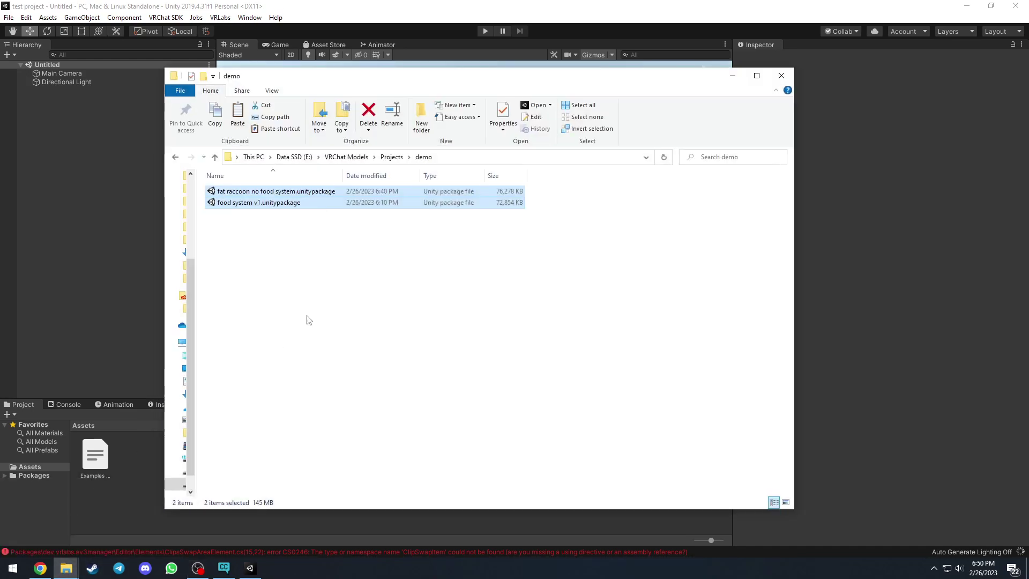
pyautogui.moveTo(284, 197); pyautogui.dragTo(286, 207)
pyautogui.click(286, 203)
pyautogui.click(346, 192)
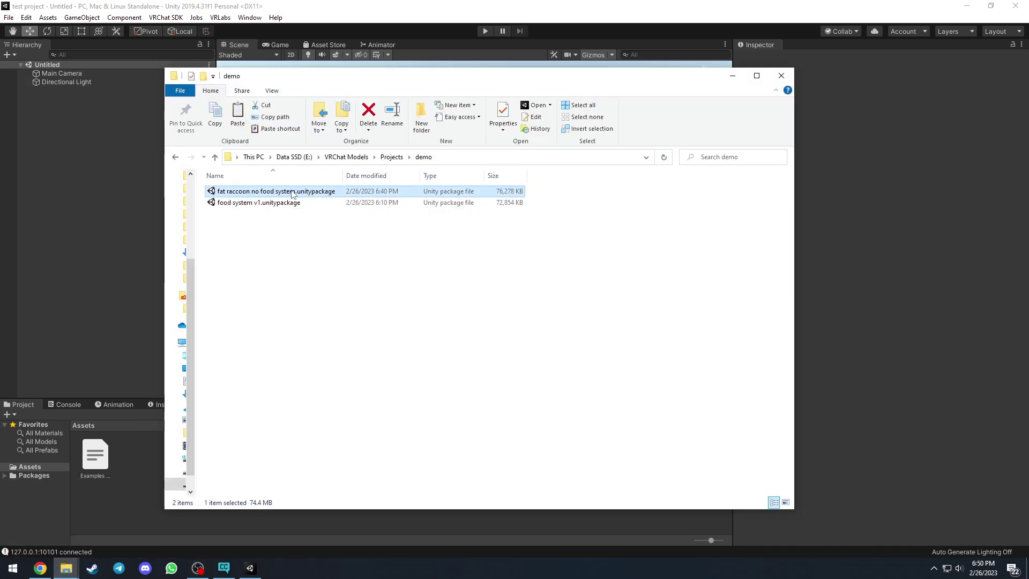
pyautogui.moveTo(345, 193); pyautogui.dragTo(148, 463)
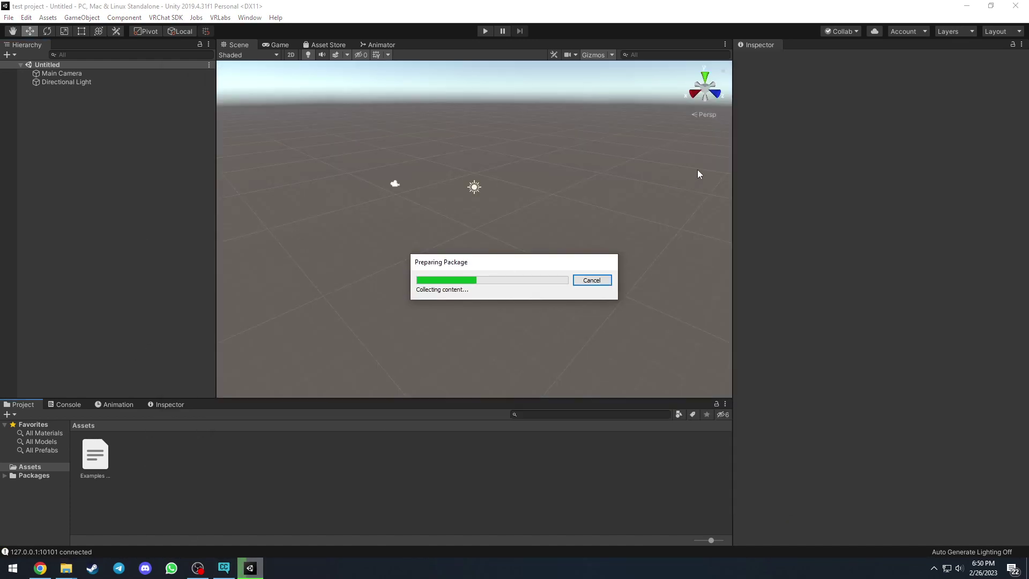
pyautogui.click(611, 469)
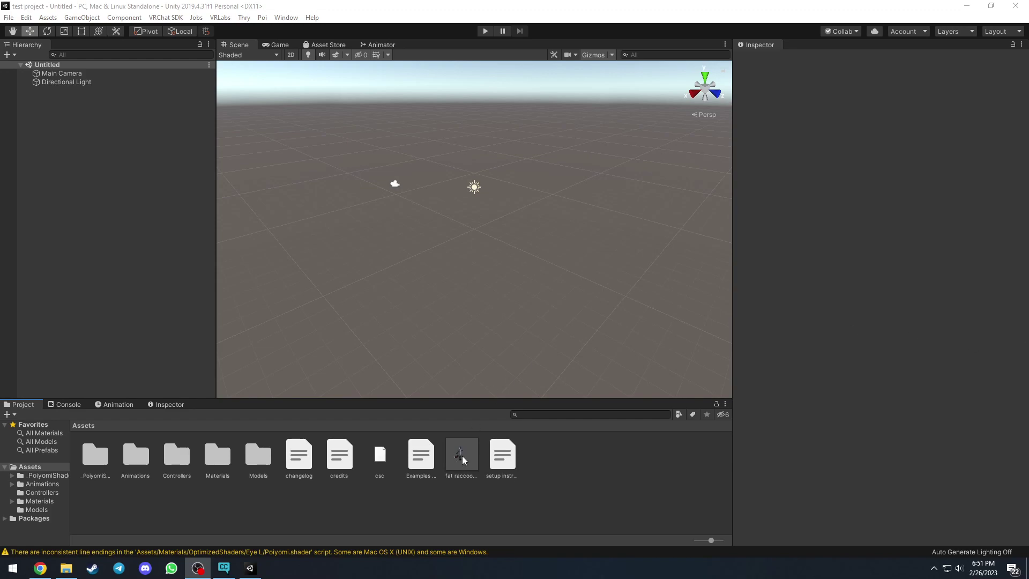
# Step: Place the fat raccoon prefab in the Scene view and zoom in on it
pyautogui.moveTo(461, 455); pyautogui.dragTo(343, 195)
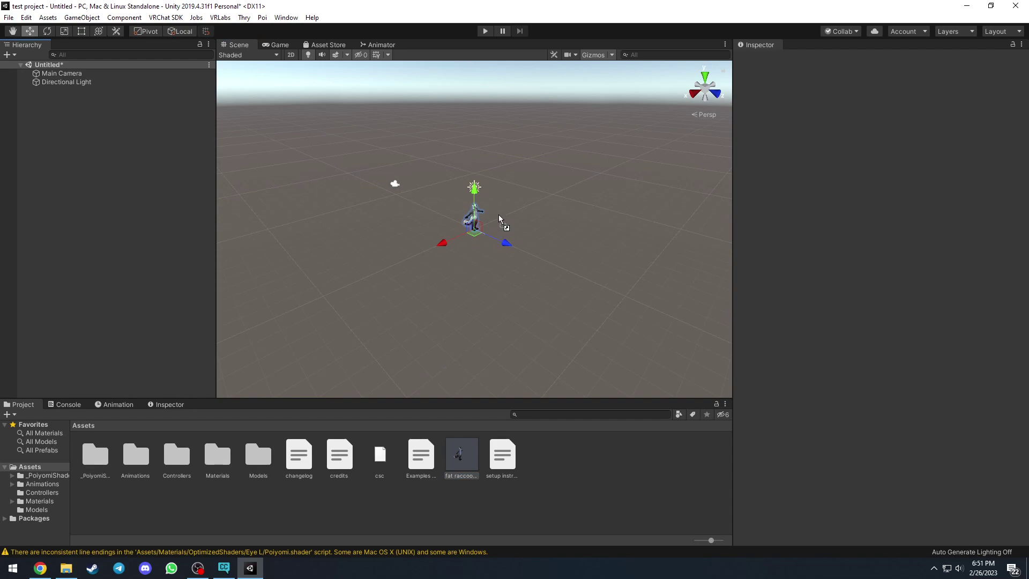
pyautogui.moveTo(498, 215); pyautogui.dragTo(499, 214)
pyautogui.scroll(5, 498, 215)
pyautogui.moveTo(505, 201); pyautogui.dragTo(276, 203, button='right')
# Step: Import all contents of food system v1.unitypackage into the Project assets
pyautogui.click(66, 568)
pyautogui.click(322, 203)
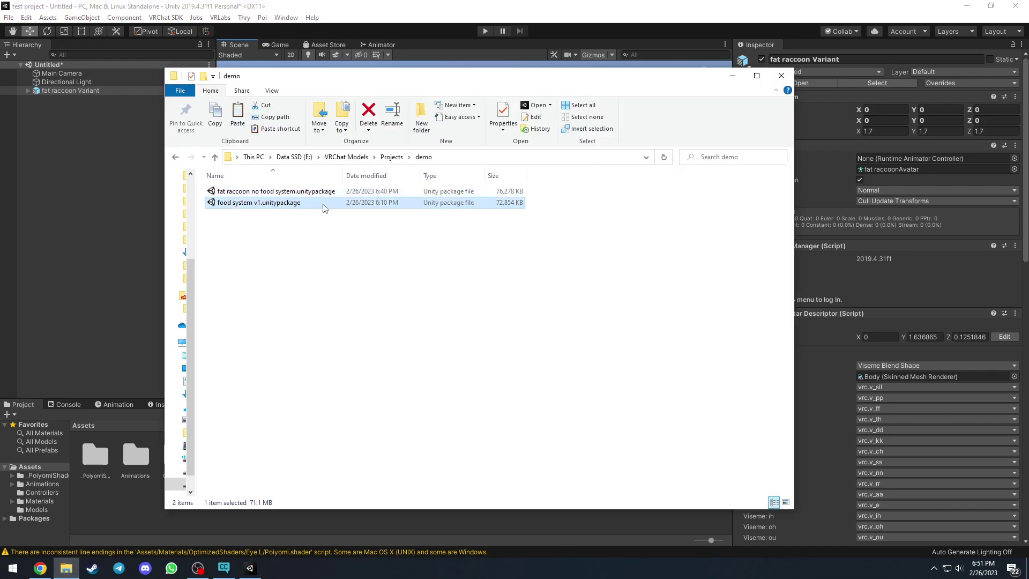
pyautogui.moveTo(324, 208); pyautogui.dragTo(596, 526)
pyautogui.moveTo(246, 575); pyautogui.dragTo(376, 412)
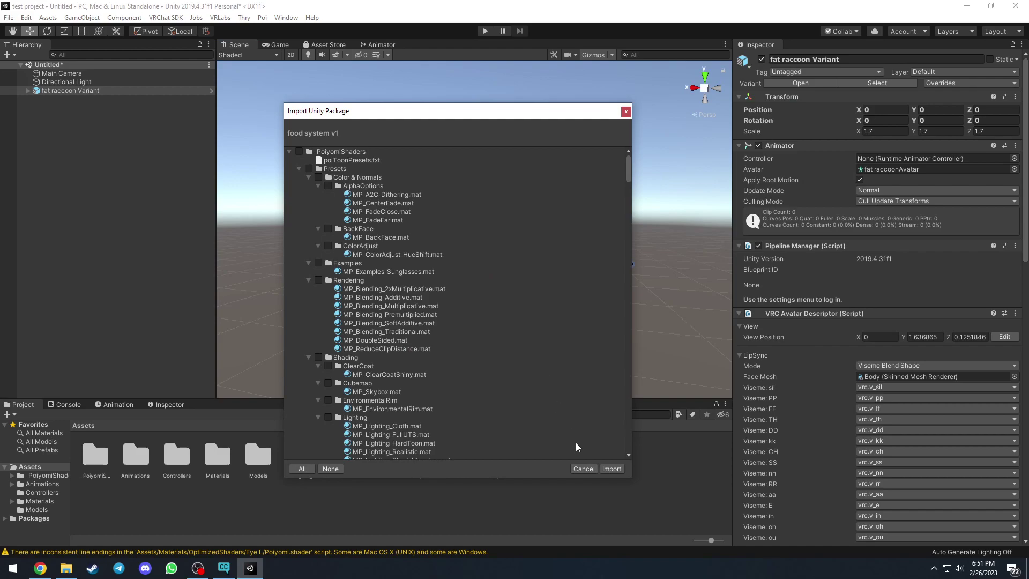
pyautogui.click(611, 469)
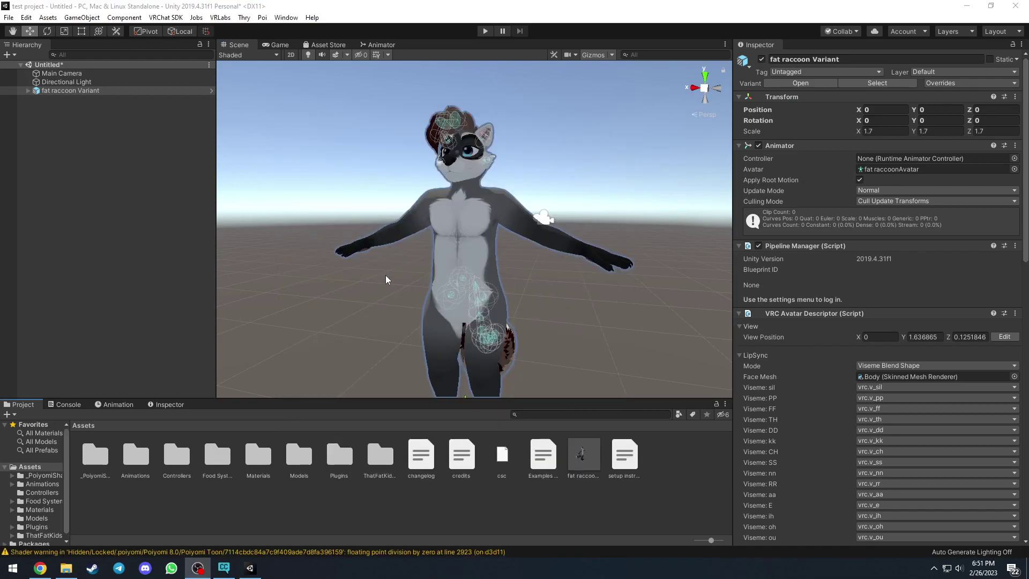
# Step: Add Avatar Prop from the Food System folder to the Hierarchy
pyautogui.doubleClick(225, 467)
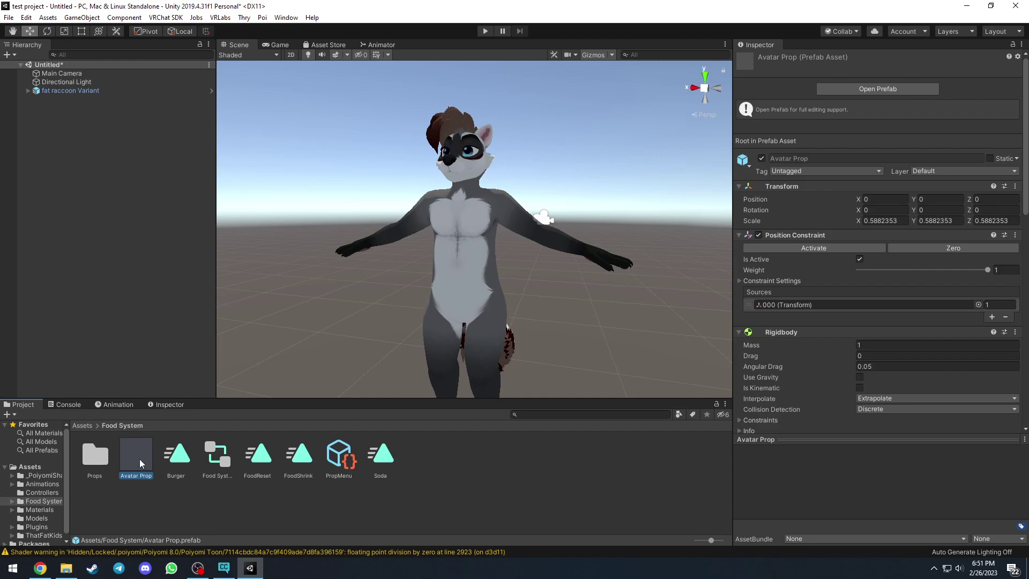
pyautogui.moveTo(140, 459); pyautogui.dragTo(101, 186)
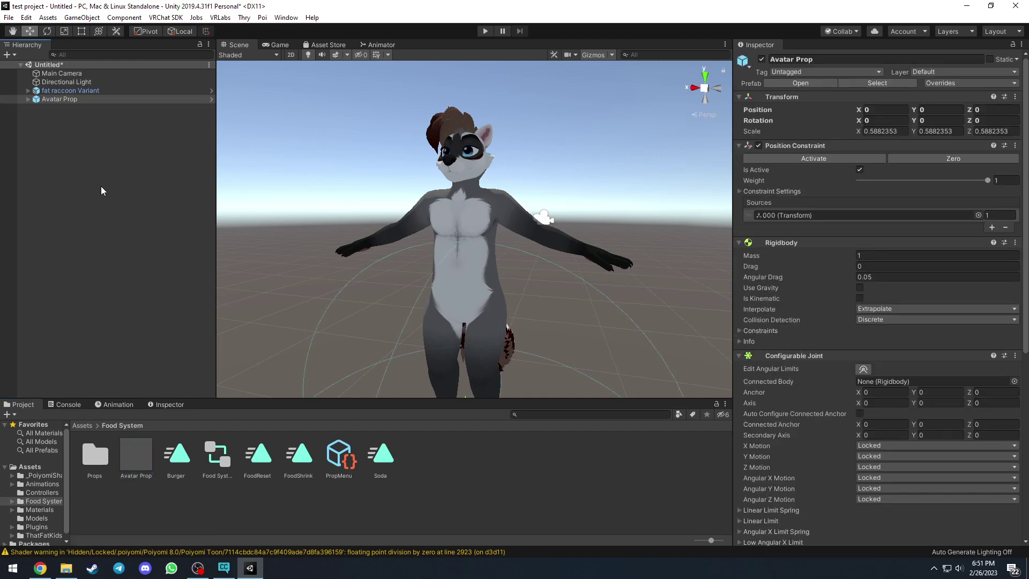
pyautogui.click(29, 90)
# Step: Unpack the Avatar Prop prefab and nest it under fat raccoon Variant
pyautogui.rightClick(54, 125)
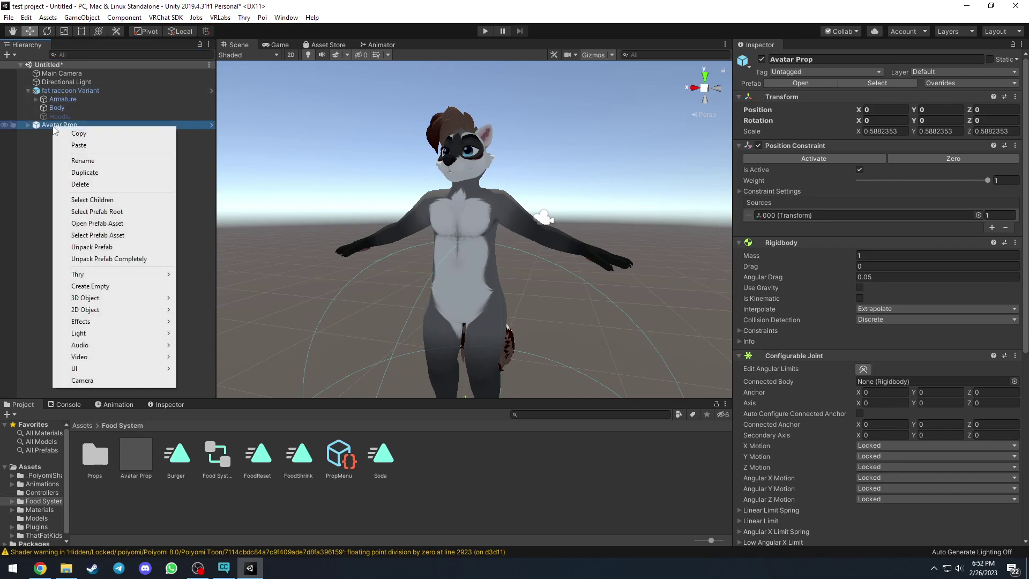
pyautogui.click(91, 246)
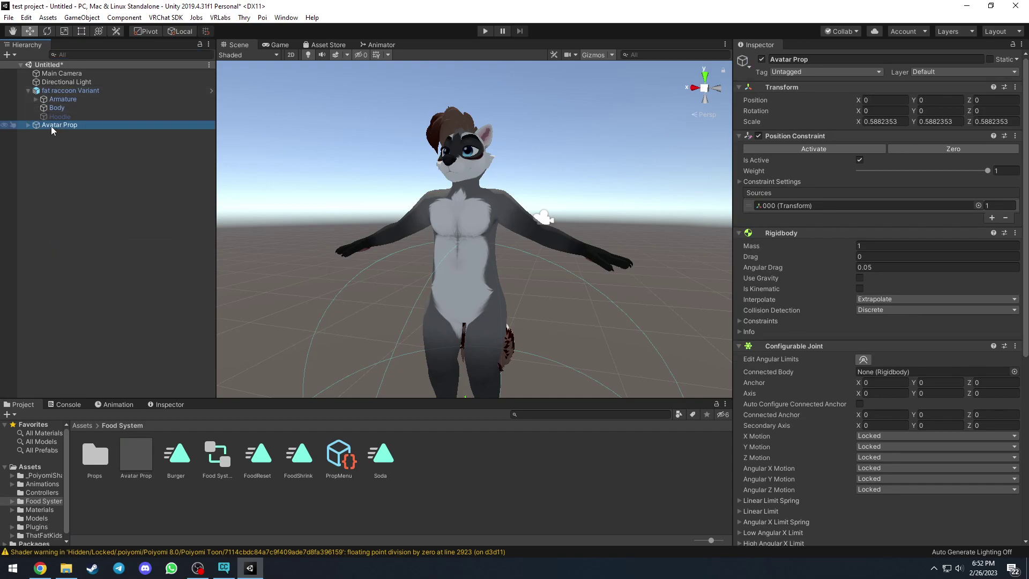
pyautogui.moveTo(55, 126); pyautogui.dragTo(59, 91)
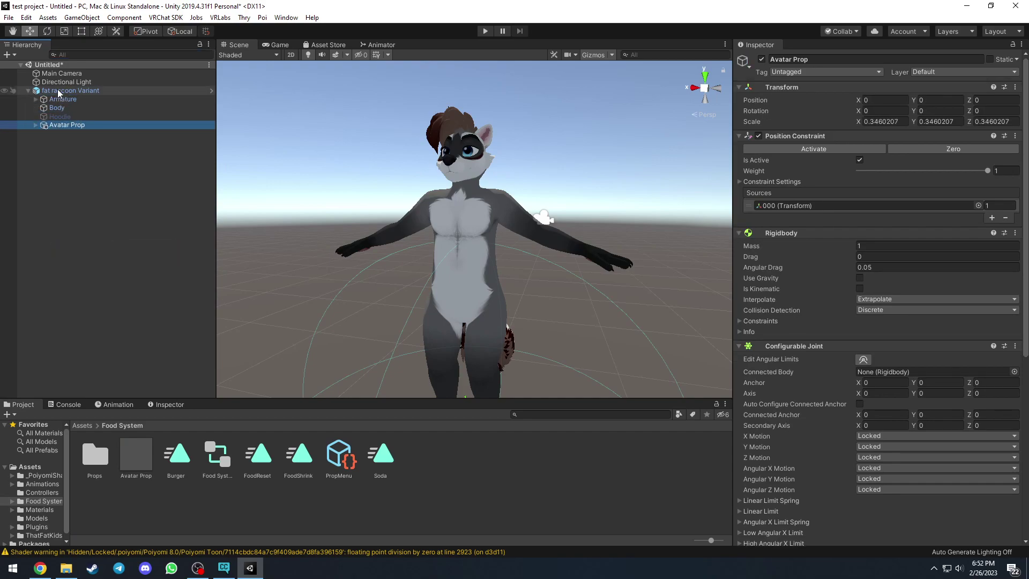
pyautogui.click(36, 125)
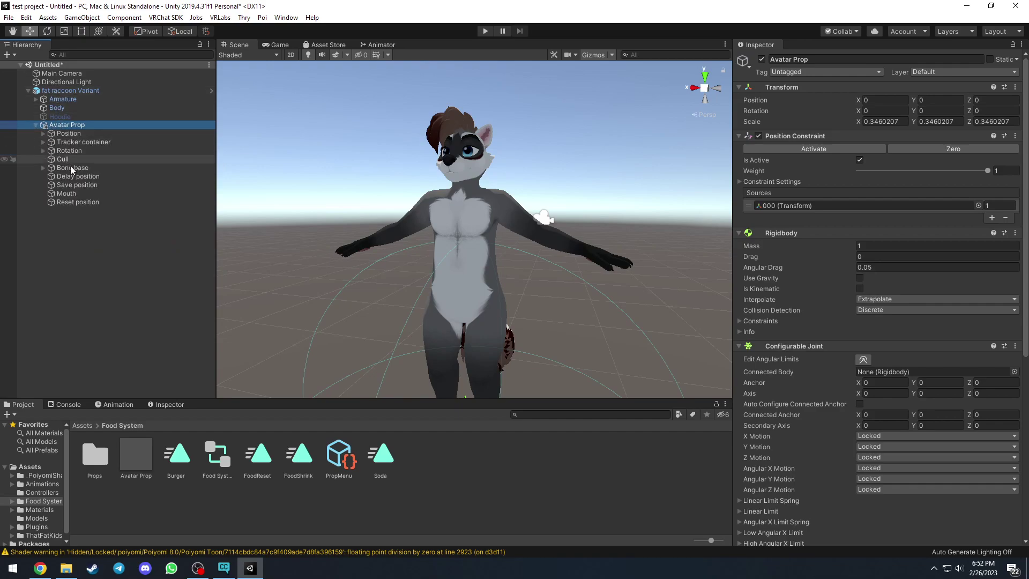
# Step: Expand the armature down to Head and move the Mouth object under the Jaw bone
pyautogui.click(36, 99)
pyautogui.click(44, 108)
pyautogui.click(43, 108)
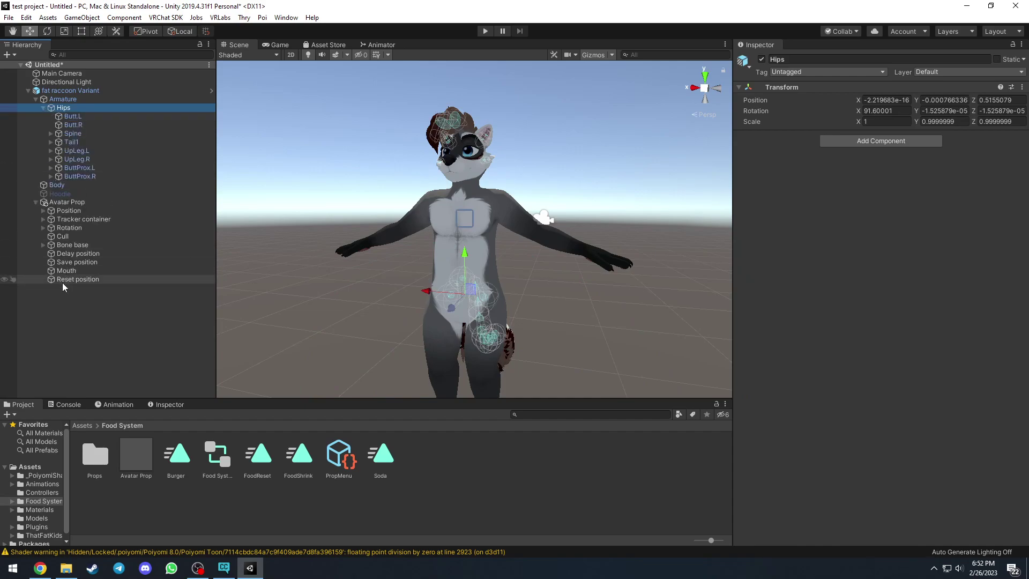
pyautogui.click(52, 134)
pyautogui.click(50, 133)
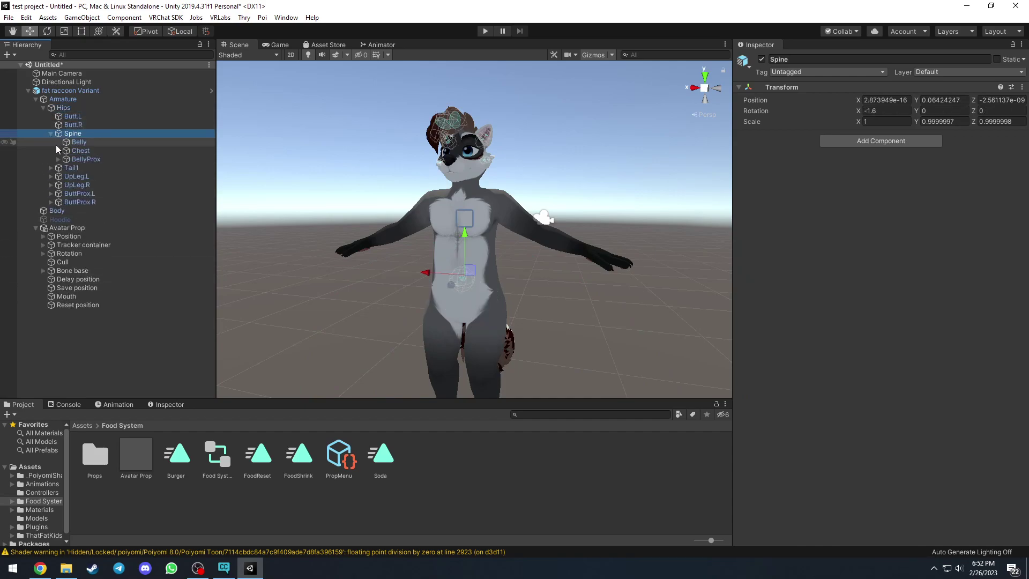
pyautogui.click(57, 151)
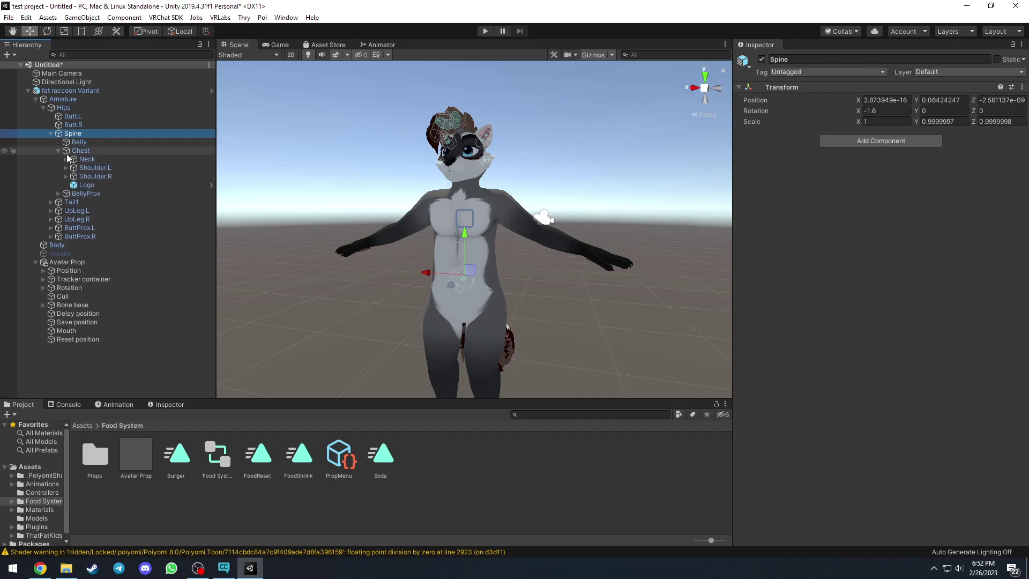
pyautogui.click(65, 159)
pyautogui.click(73, 168)
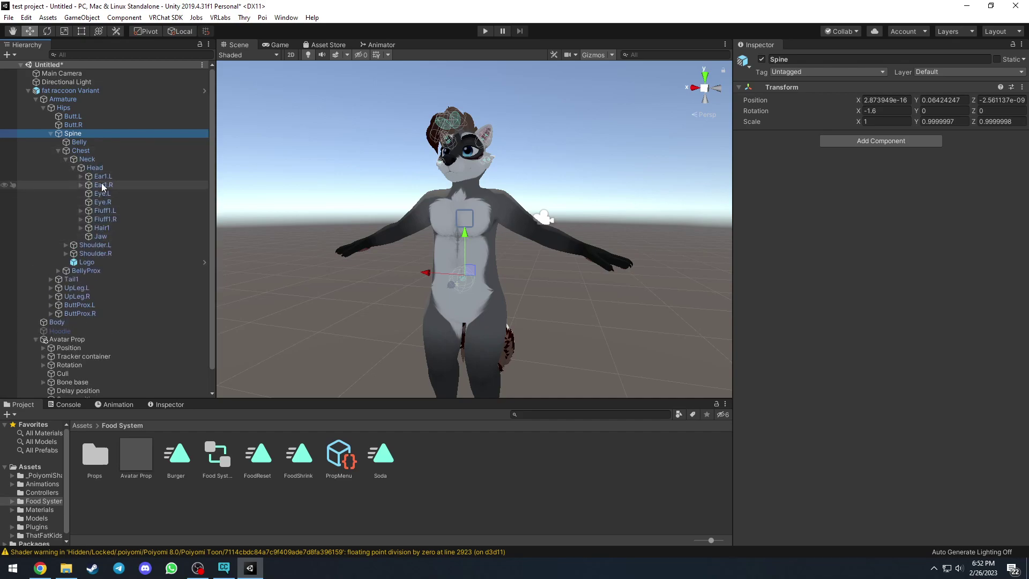
pyautogui.scroll(-1, 86, 387)
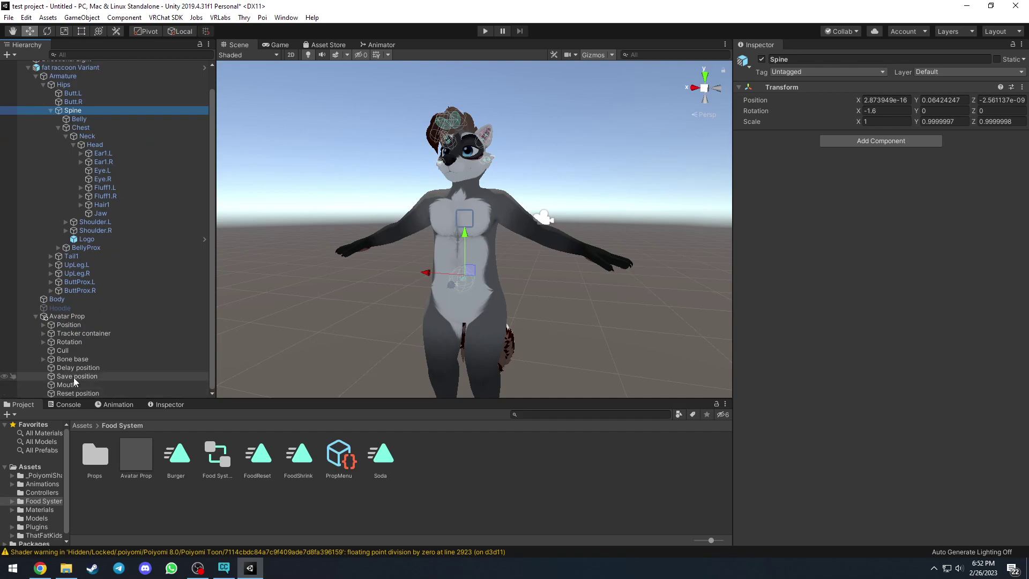
pyautogui.moveTo(70, 385); pyautogui.dragTo(109, 213)
# Step: Set the Jaw bone's position to 0, 0, 0
pyautogui.click(109, 213)
pyautogui.scroll(-3, 405, 242)
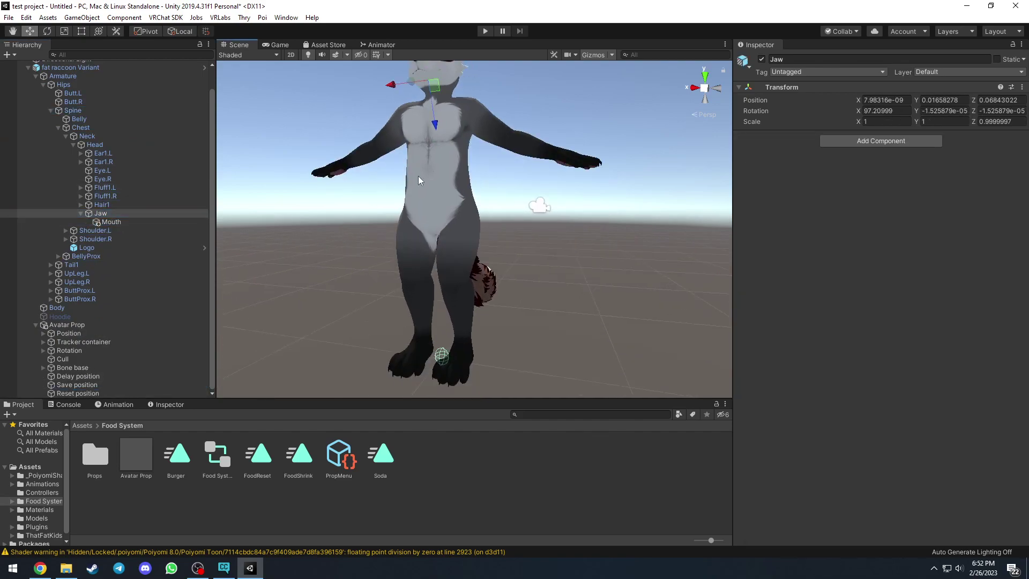
pyautogui.moveTo(540, 202); pyautogui.dragTo(340, 168, button='right')
pyautogui.moveTo(375, 281); pyautogui.dragTo(391, 275, button='right')
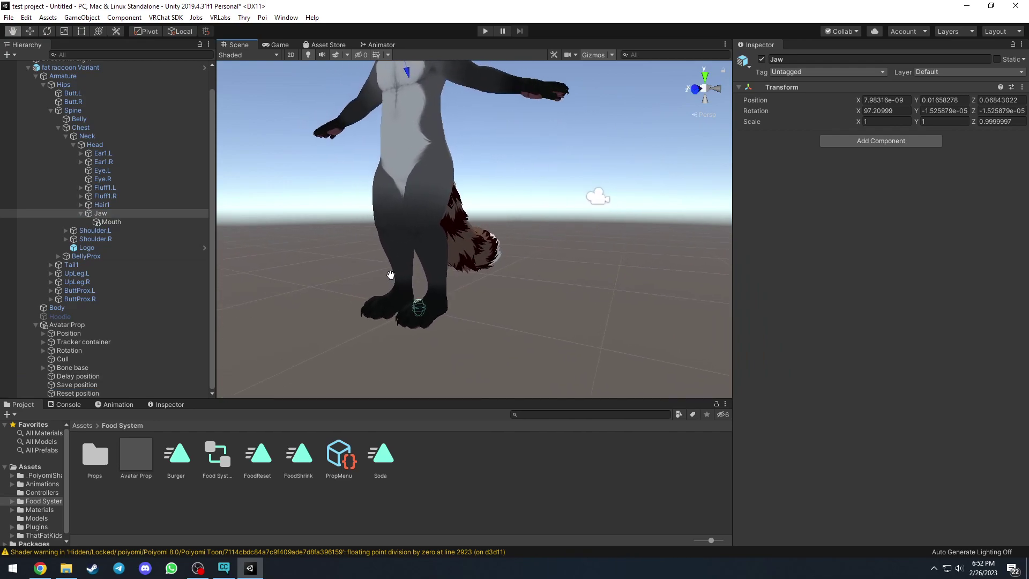
pyautogui.click(897, 100)
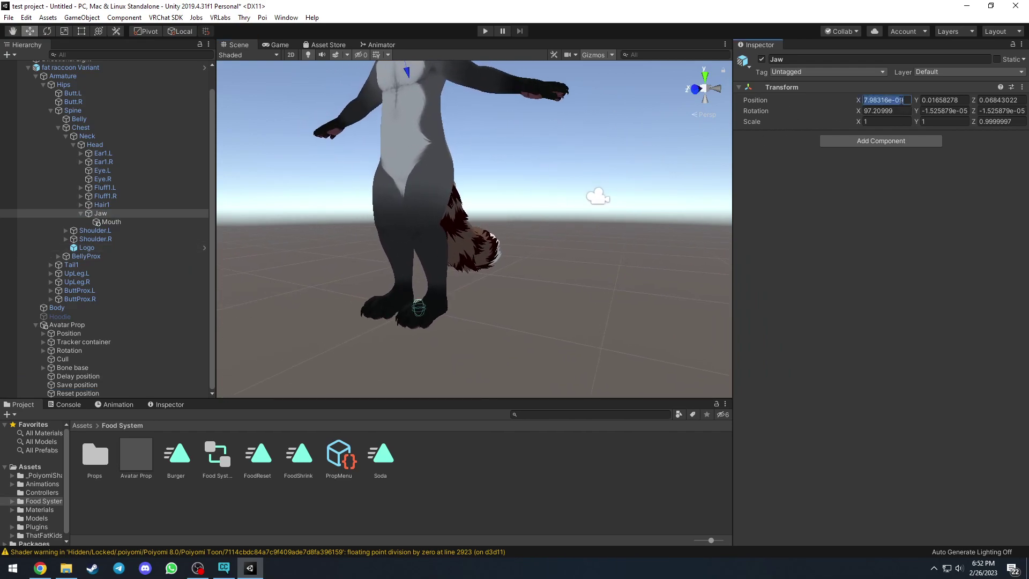
pyautogui.write('0')
pyautogui.press('Tab')
pyautogui.write('0')
pyautogui.press('Tab')
pyautogui.write('0')
# Step: Zero the Jaw's rotation, then undo the Jaw transform changes
pyautogui.click(994, 111)
pyautogui.write('0')
pyautogui.hotkey('shift', 'Tab')
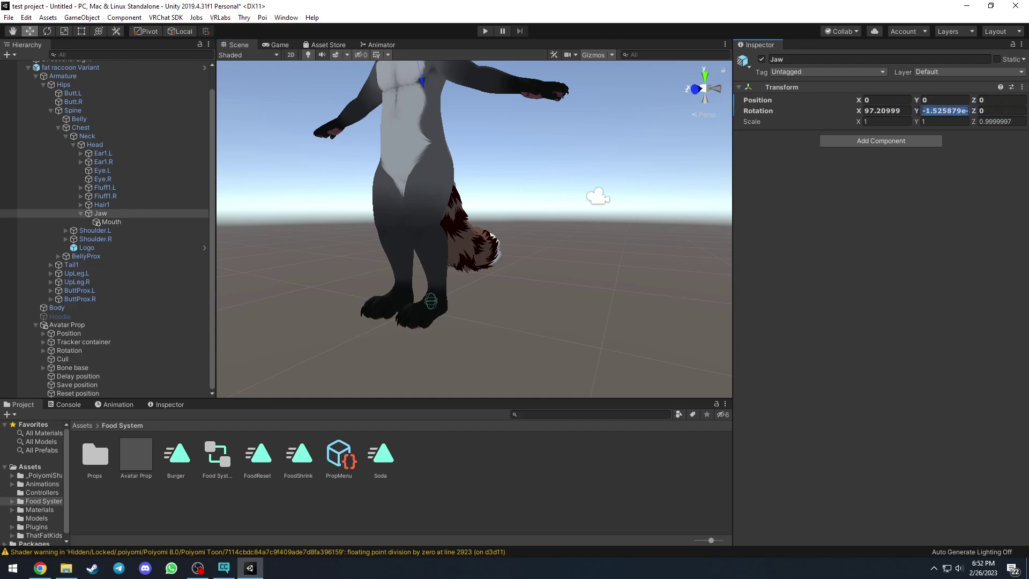
pyautogui.write('0')
pyautogui.hotkey('shift', 'Tab')
pyautogui.write('0f')
pyautogui.scroll(-5, 538, 251)
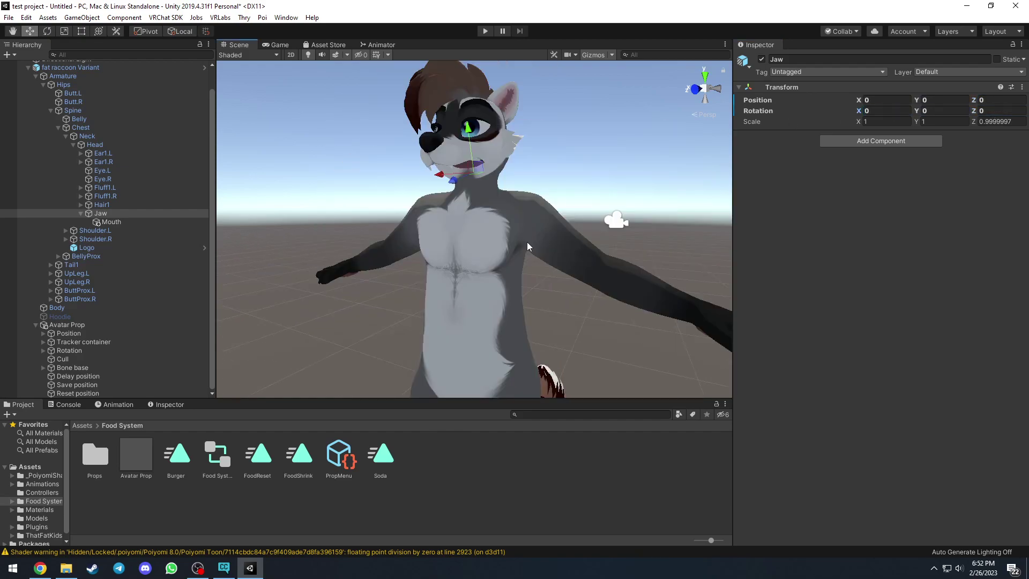
pyautogui.moveTo(527, 242); pyautogui.dragTo(486, 233, button='right')
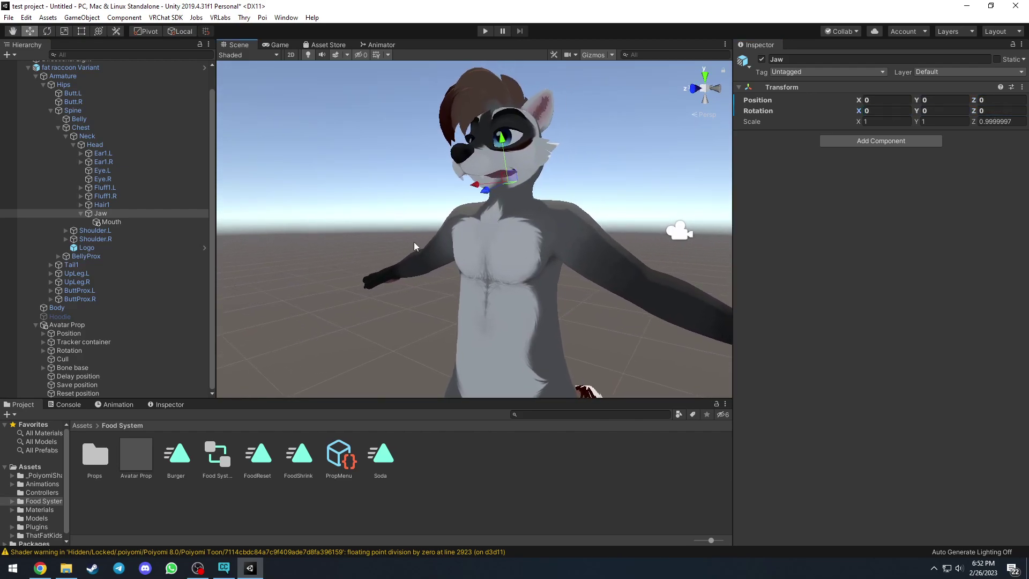
pyautogui.hotkey('ctrl', 'z')
pyautogui.hotkey('ctrl', 'z')
pyautogui.hotkey('ctrl', 'z')
pyautogui.hotkey('ctrl', 'z')
pyautogui.hotkey('ctrl', 'z')
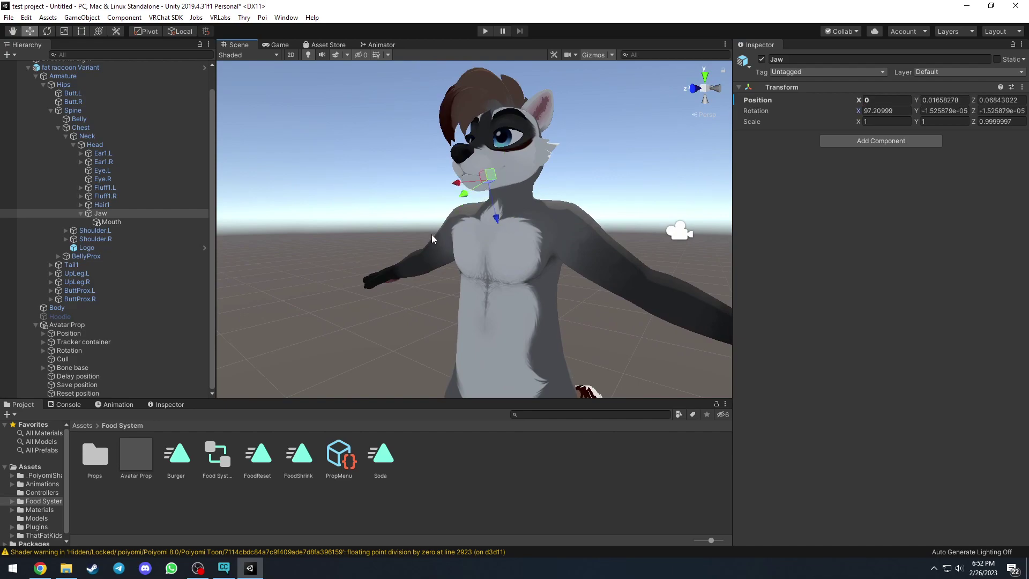
# Step: Set the Mouth object's position and rotation to 0 on all axes
pyautogui.click(111, 221)
pyautogui.click(902, 101)
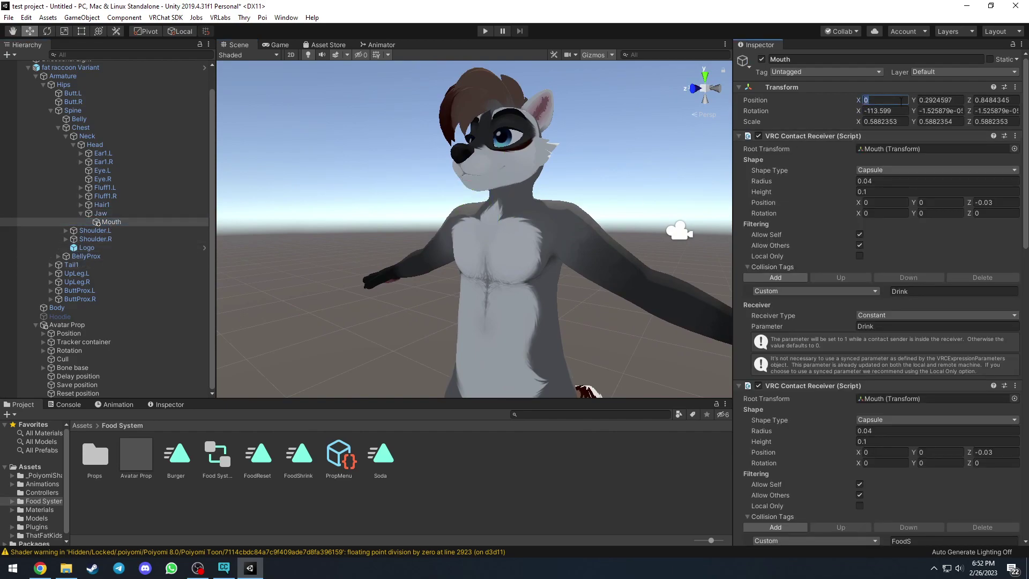
pyautogui.click(884, 111)
pyautogui.write('0')
pyautogui.click(941, 111)
pyautogui.write('0')
pyautogui.click(937, 101)
pyautogui.write('0')
pyautogui.click(996, 101)
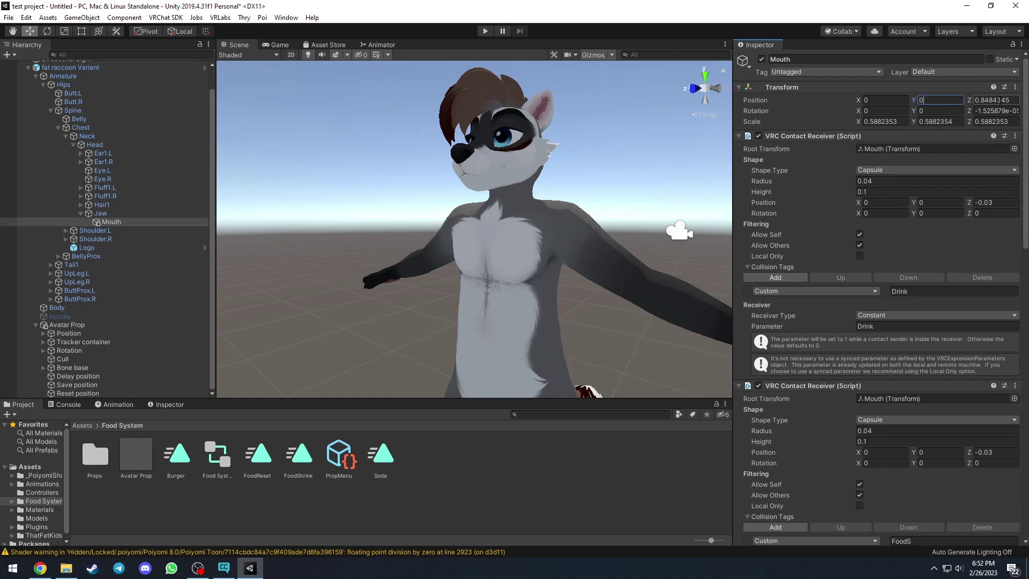
pyautogui.write('0')
pyautogui.click(996, 111)
pyautogui.write('0')
pyautogui.keyDown('alt'); pyautogui.moveTo(638, 173); pyautogui.dragTo(439, 172); pyautogui.keyUp('alt')
# Step: Set the Mouth object's scale to 1, 1, 1
pyautogui.click(874, 122)
pyautogui.write('1')
pyautogui.press('Tab')
pyautogui.write('1')
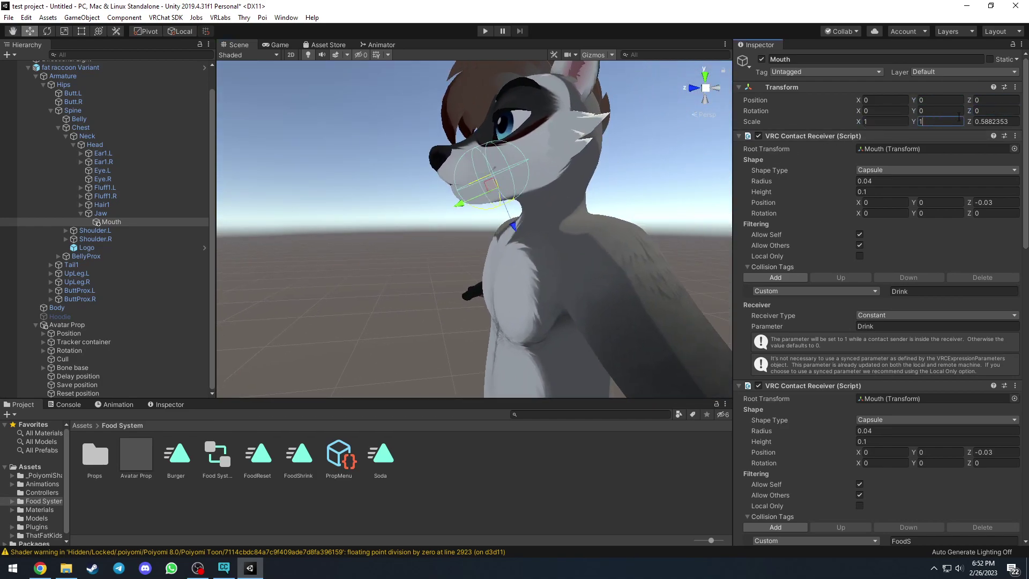
pyautogui.press('Tab')
pyautogui.write('1')
pyautogui.keyDown('alt'); pyautogui.moveTo(617, 166); pyautogui.dragTo(587, 165); pyautogui.keyUp('alt')
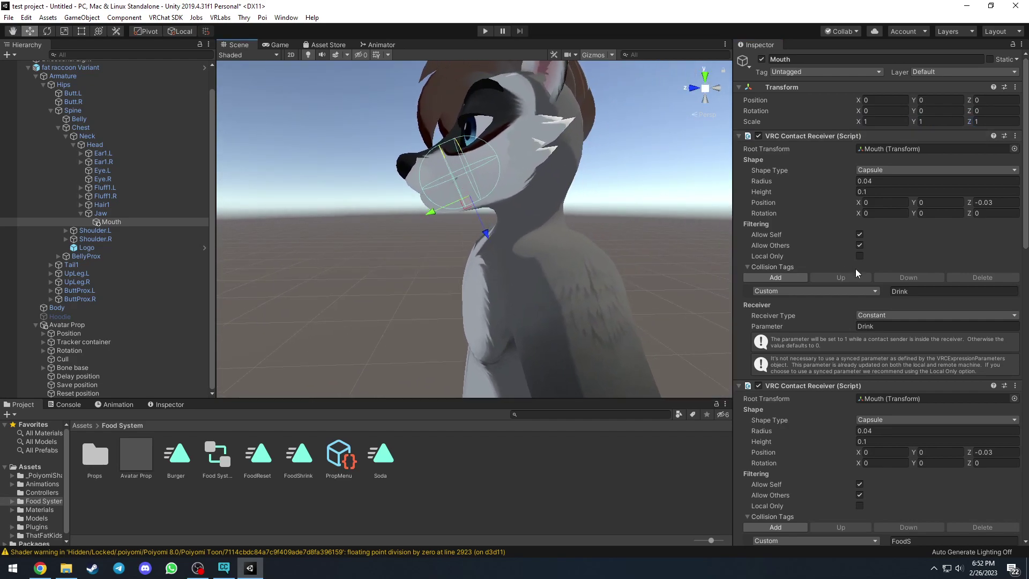
pyautogui.scroll(-6, 846, 214)
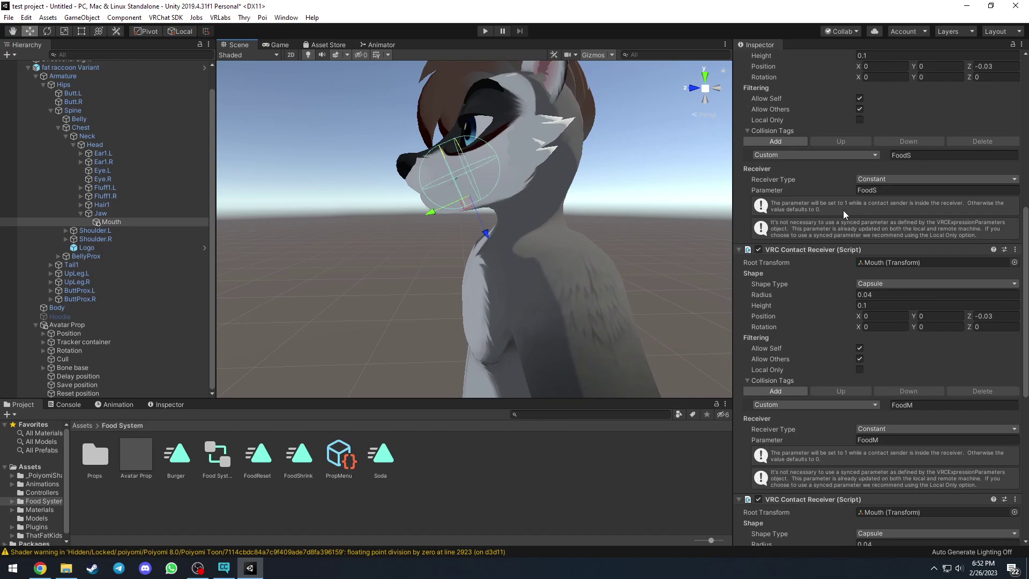
pyautogui.scroll(-6, 843, 210)
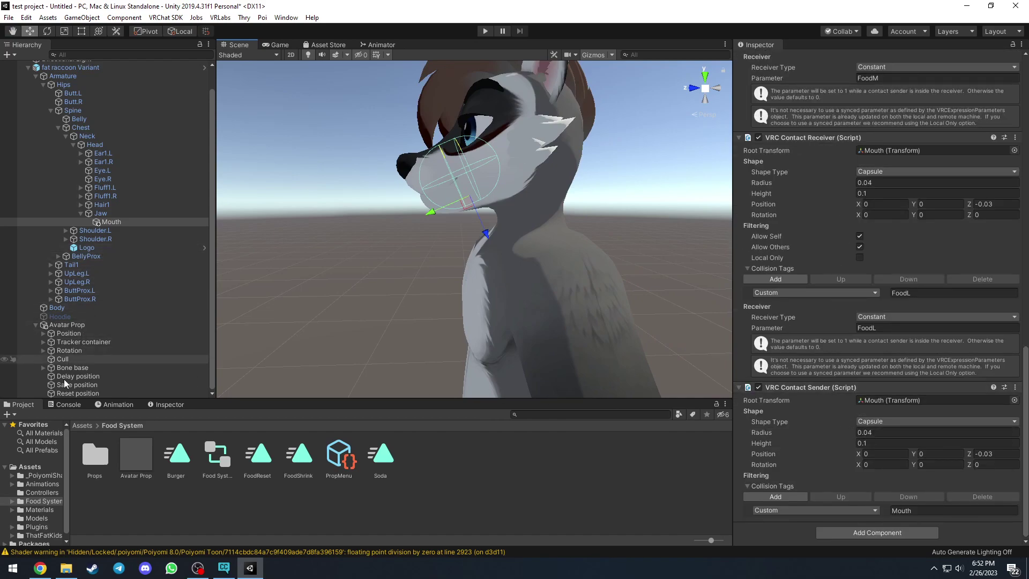
# Step: Expand the right arm bones and move Reset position under Hand.R
pyautogui.click(66, 239)
pyautogui.press('f')
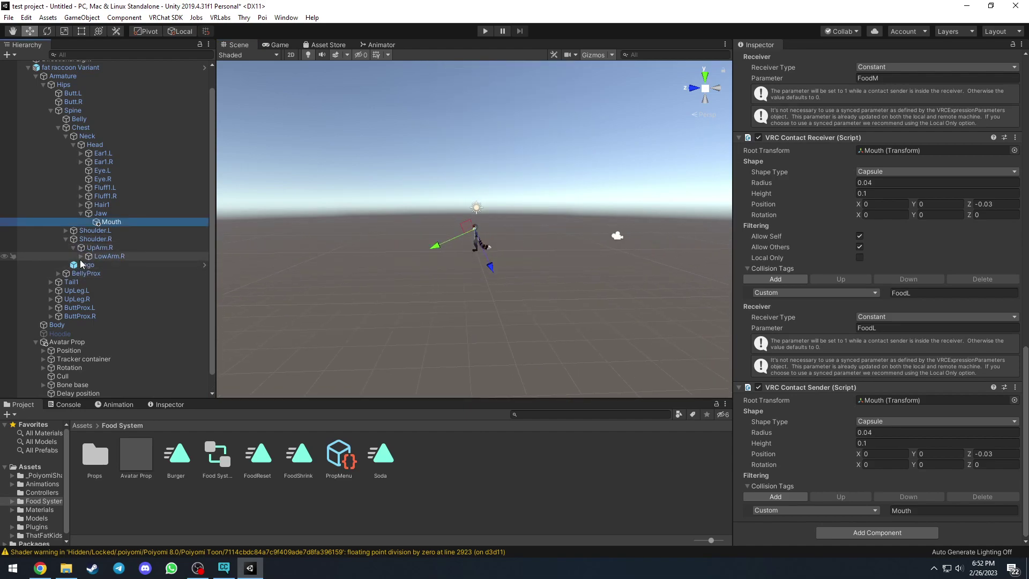
pyautogui.click(81, 257)
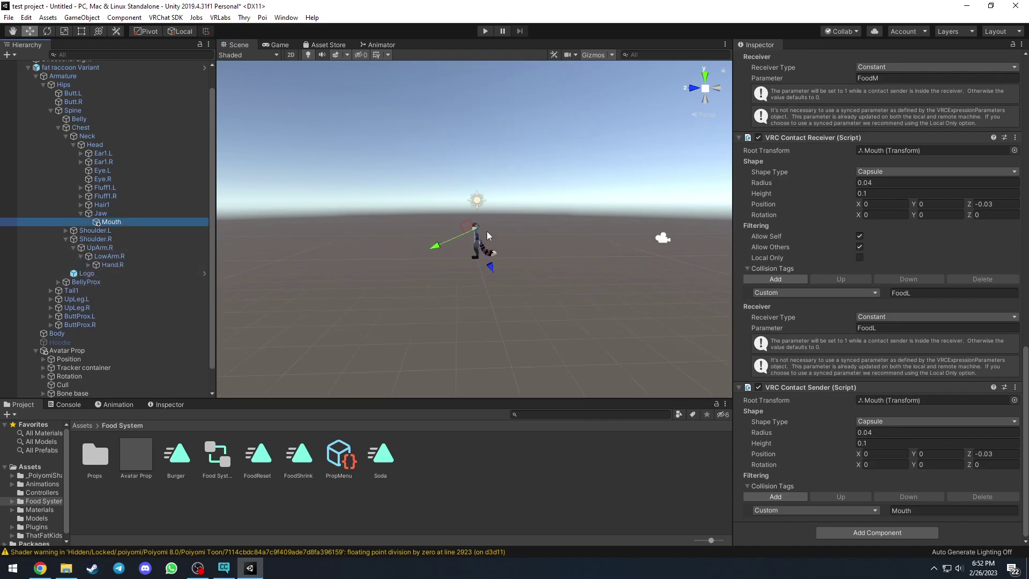
pyautogui.click(88, 265)
pyautogui.scroll(-3, 104, 323)
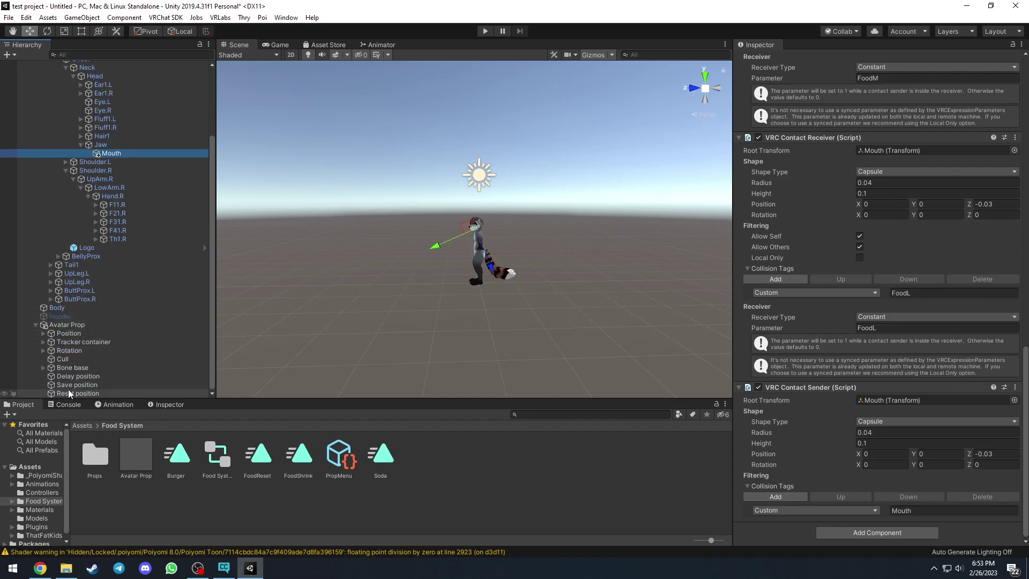
pyautogui.moveTo(68, 393); pyautogui.dragTo(119, 198)
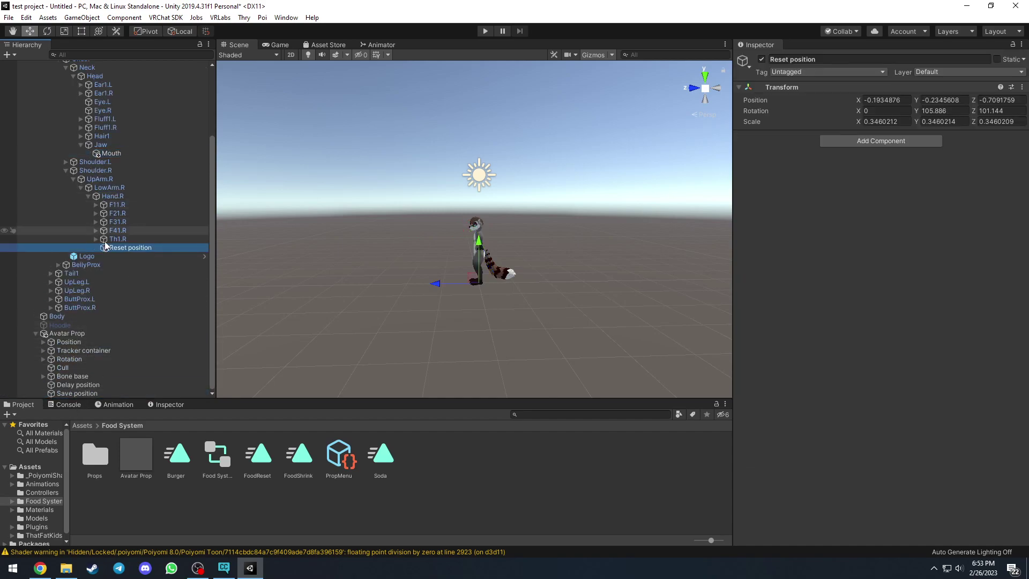
# Step: Set Reset position's position and rotation to 0 on all axes
pyautogui.click(885, 100)
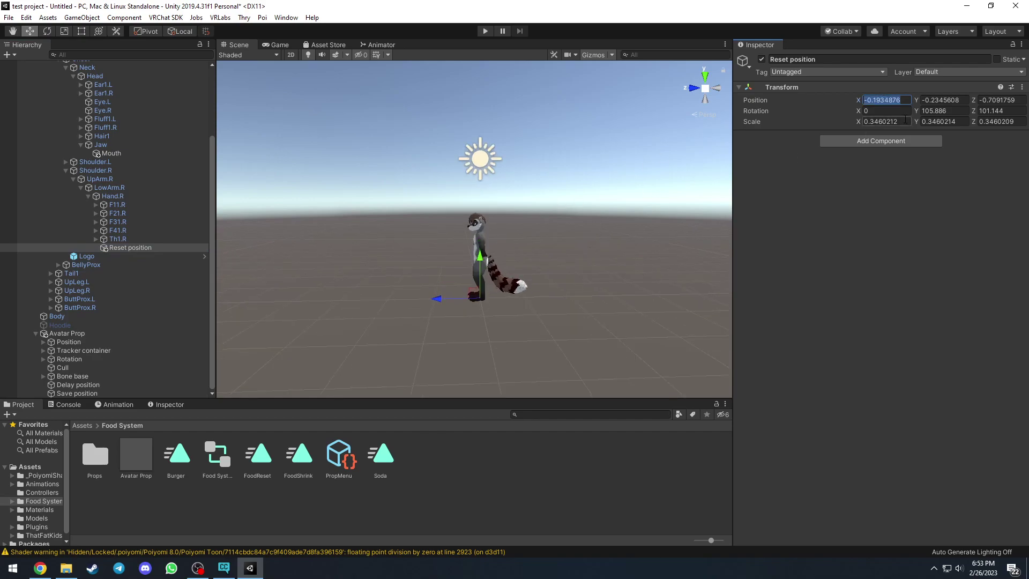
pyautogui.write('0\t0\t0')
pyautogui.click(998, 110)
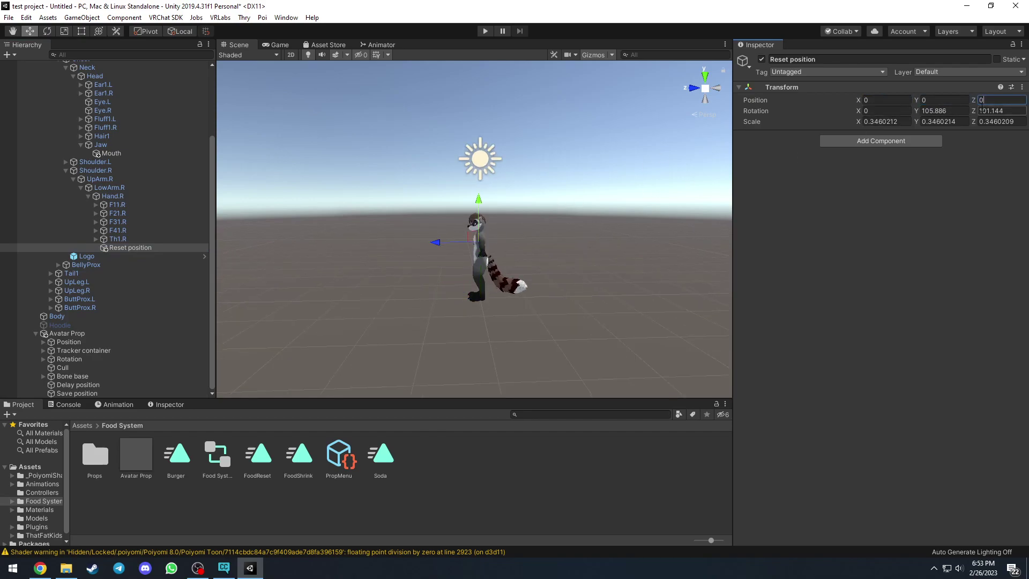
pyautogui.write('0')
pyautogui.click(943, 111)
pyautogui.write('0')
# Step: Set Reset position's scale to 1, 1, 1
pyautogui.click(894, 120)
pyautogui.write('1')
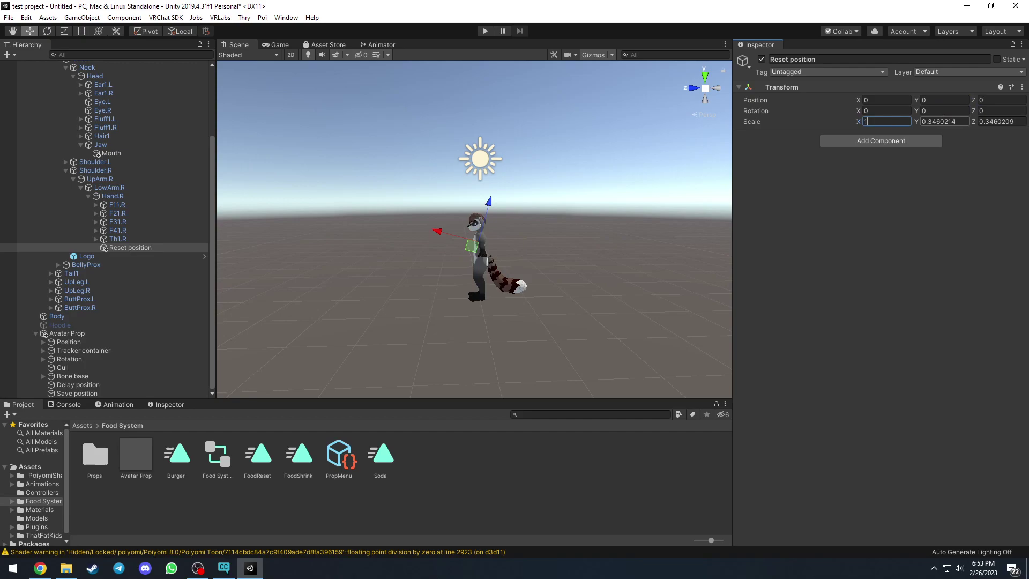
pyautogui.press('Tab')
pyautogui.write('1')
pyautogui.click(991, 118)
pyautogui.write('1')
pyautogui.moveTo(605, 206); pyautogui.dragTo(627, 205, button='right')
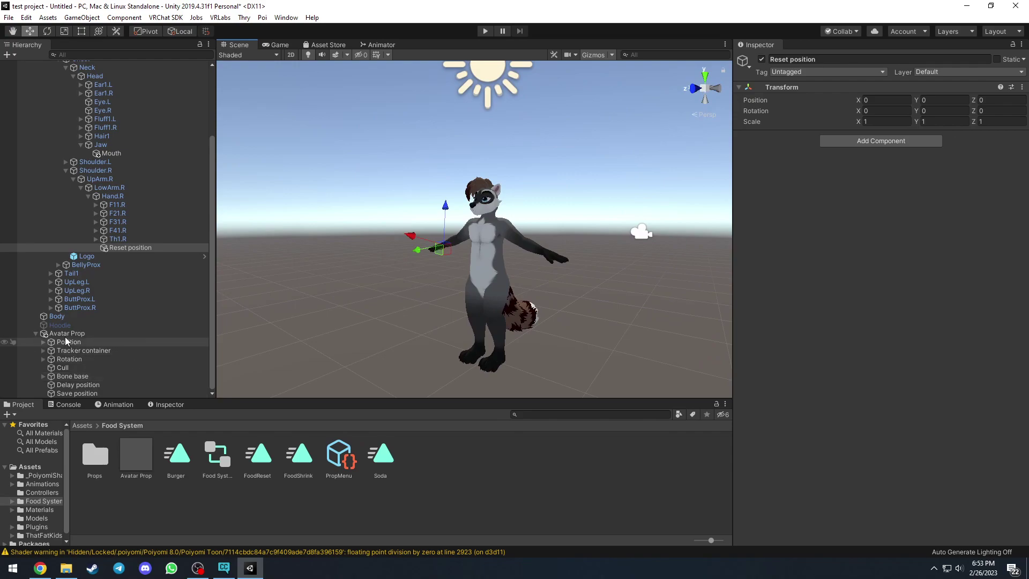
# Step: Return the Project panel to the root Assets folder and open the VRLabs menu
pyautogui.click(82, 425)
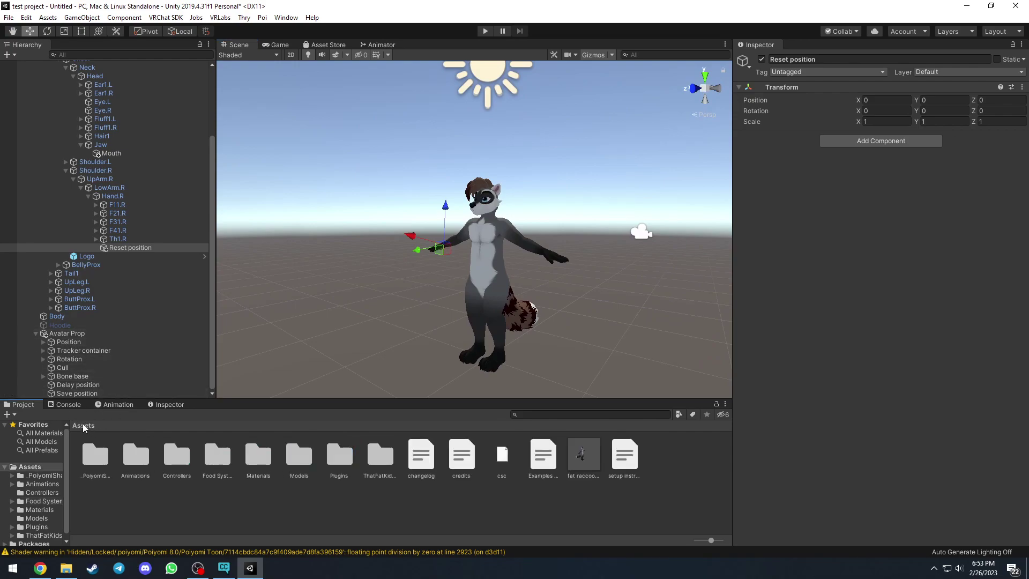
pyautogui.click(219, 18)
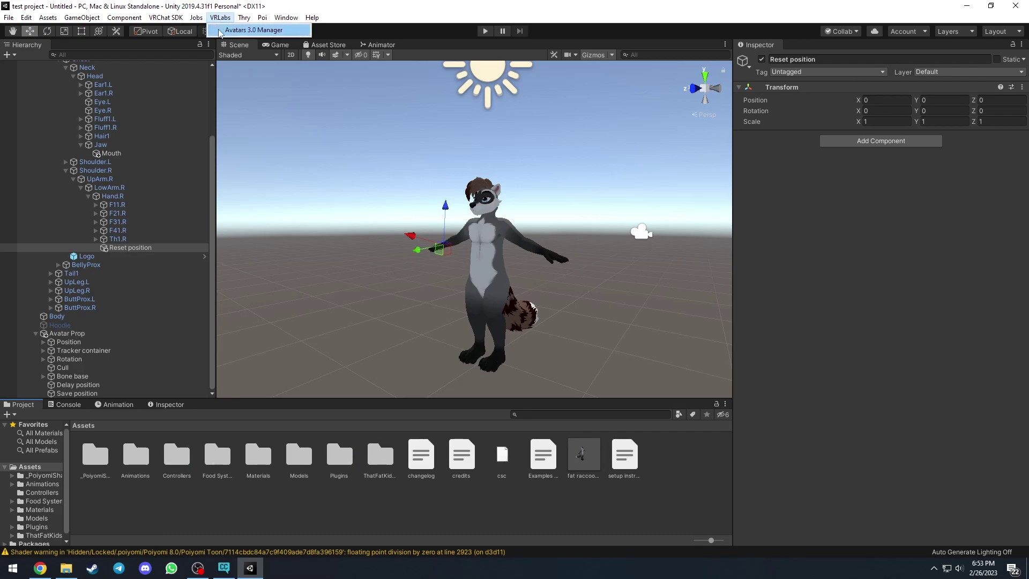
# Step: Open Avatars 3.0 Manager with fat raccoon Variant loaded and expand its FX layer
pyautogui.click(220, 31)
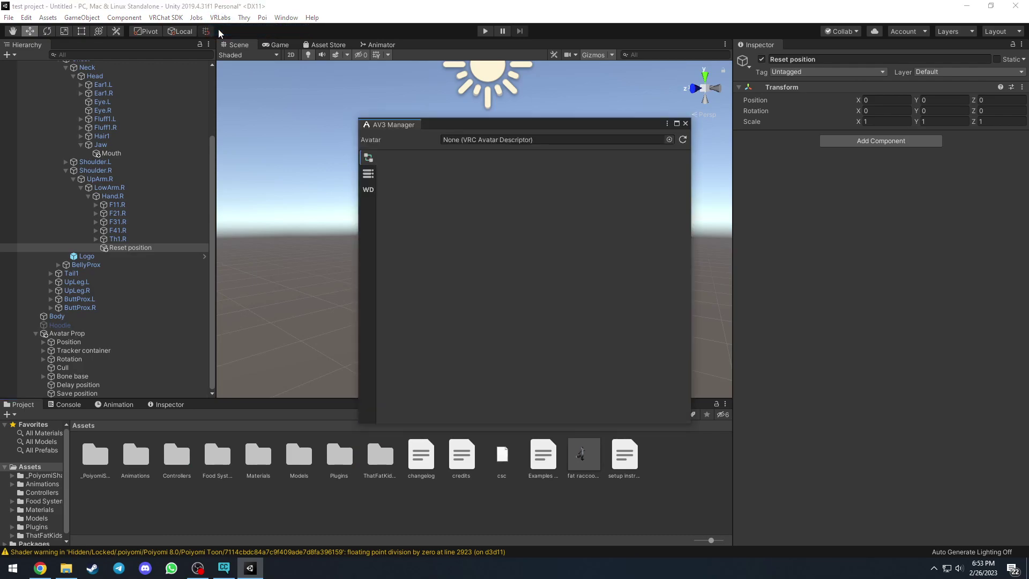
pyautogui.scroll(4, 128, 150)
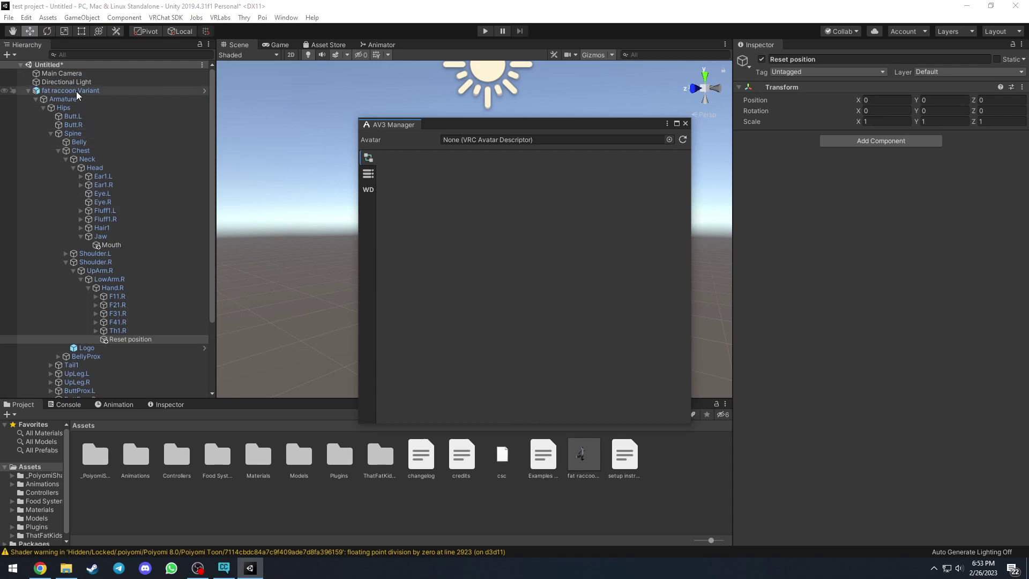
pyautogui.moveTo(76, 91); pyautogui.dragTo(466, 140)
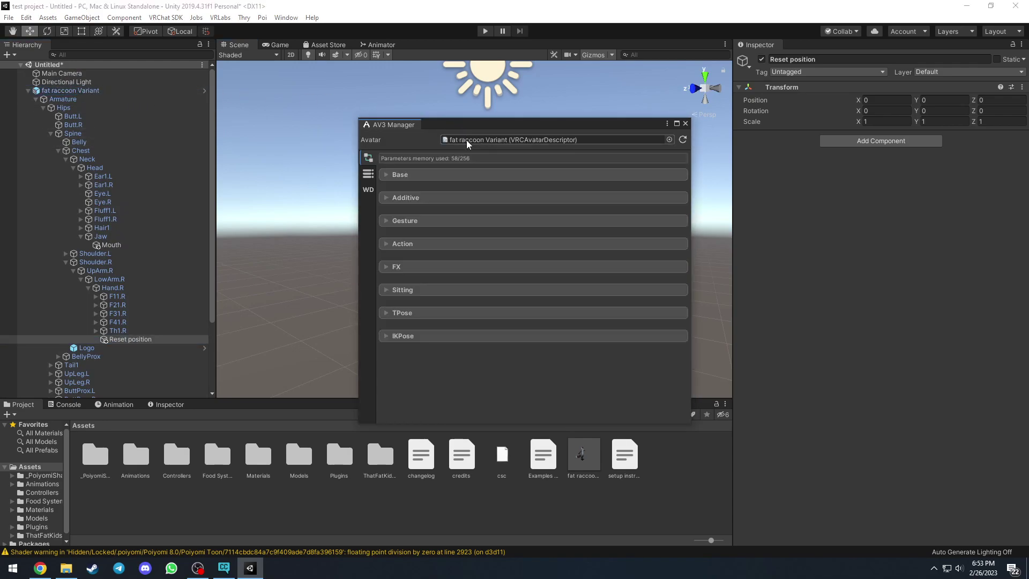
pyautogui.click(386, 267)
# Step: Set the Food System animator as the controller to merge into FX
pyautogui.scroll(-3, 386, 267)
pyautogui.click(483, 337)
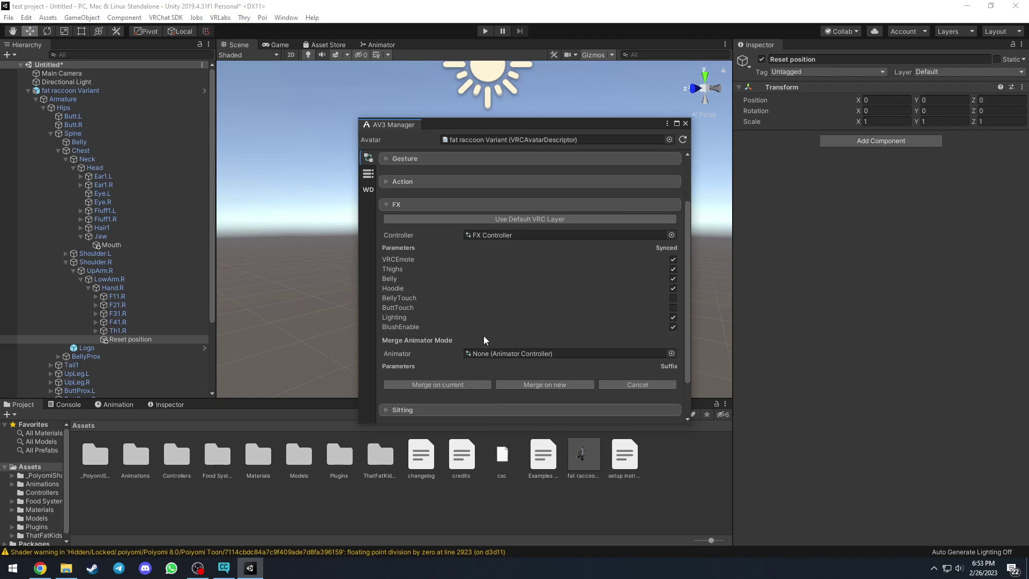
pyautogui.scroll(-3, 483, 327)
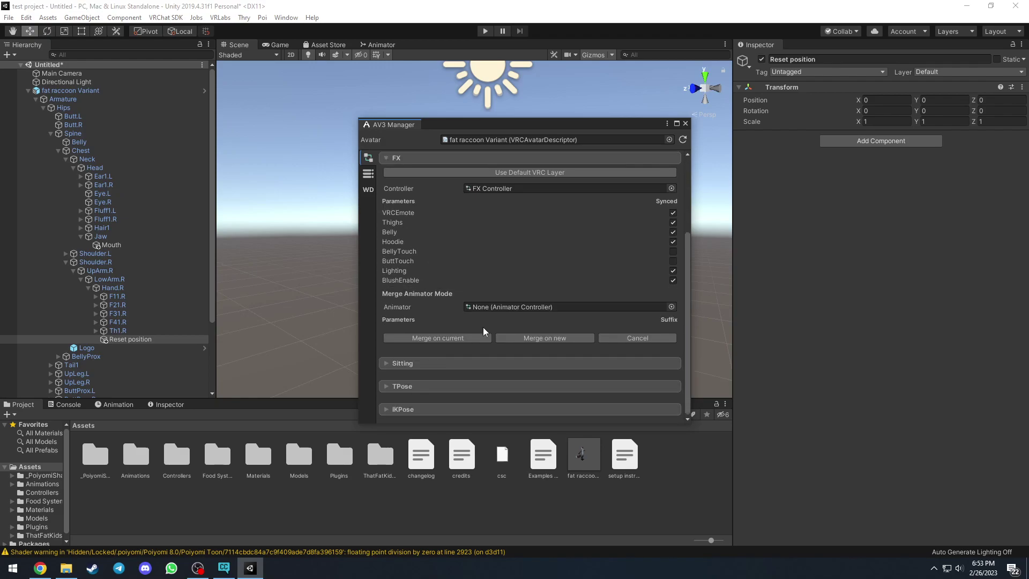
pyautogui.doubleClick(214, 462)
pyautogui.moveTo(216, 462); pyautogui.dragTo(519, 307)
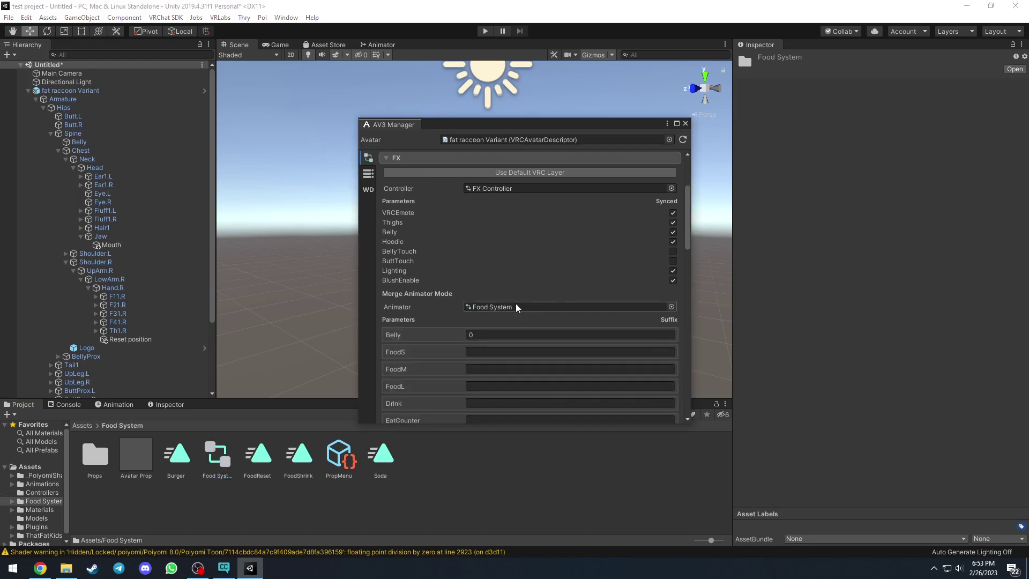
# Step: Merge the Food System animator into the current FX controller with 'Merge on current'
pyautogui.scroll(-6, 466, 241)
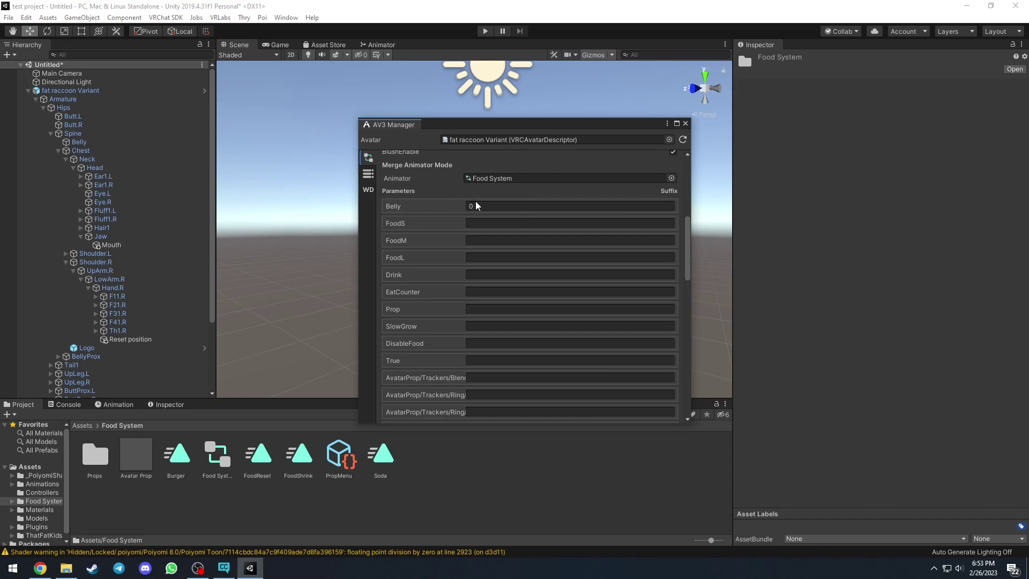
pyautogui.scroll(-7, 455, 210)
pyautogui.scroll(-15, 458, 211)
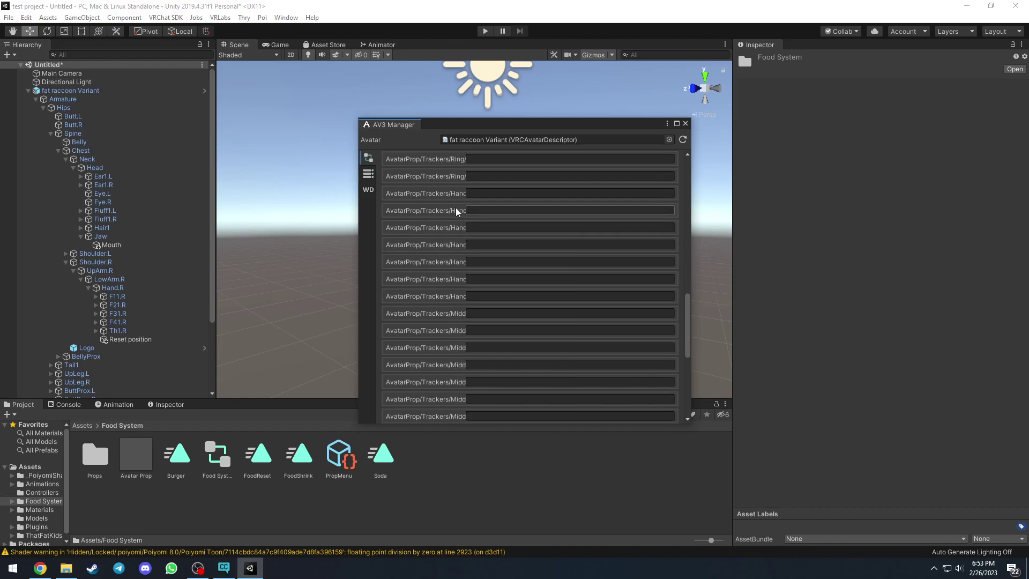
pyautogui.scroll(3, 441, 211)
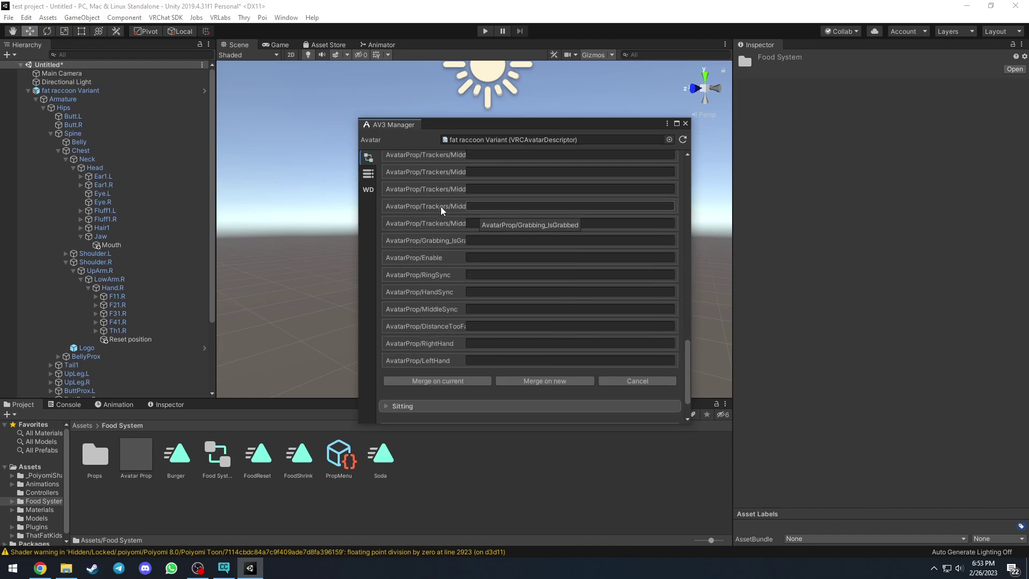
pyautogui.click(441, 381)
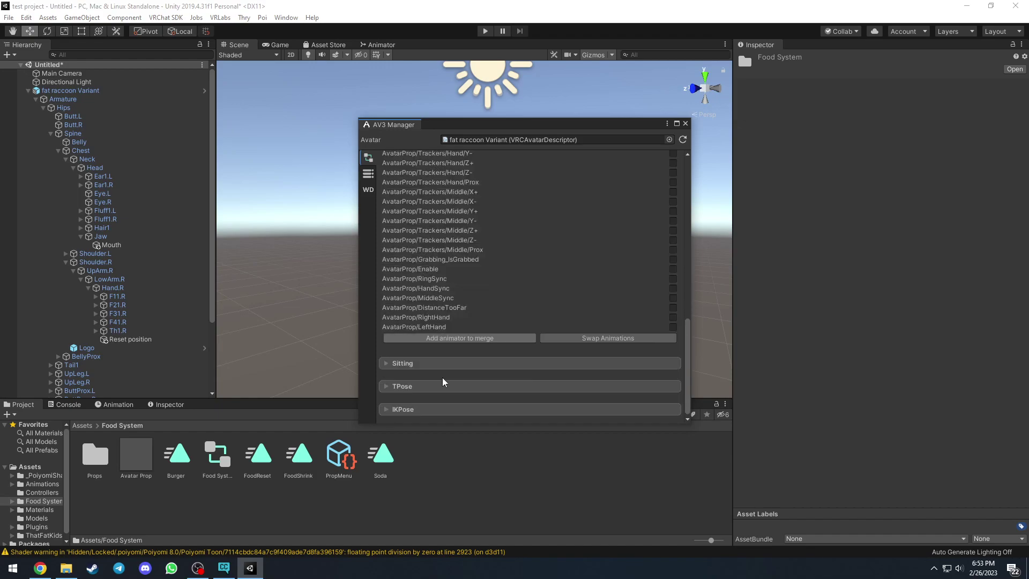
# Step: Tick Synced for the Prop and AvatarProp/Enable FX parameters
pyautogui.scroll(5, 491, 265)
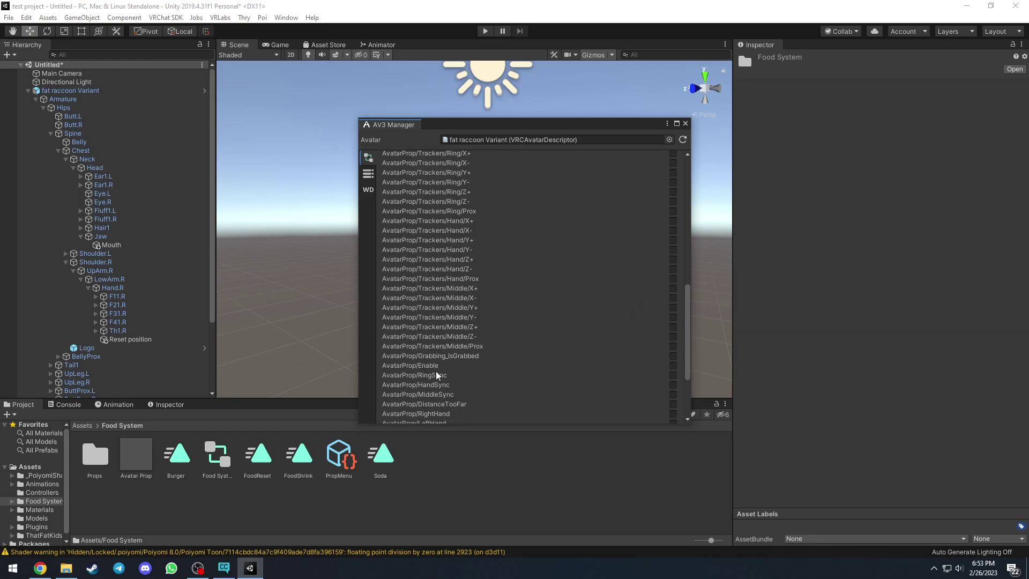
pyautogui.scroll(15, 668, 305)
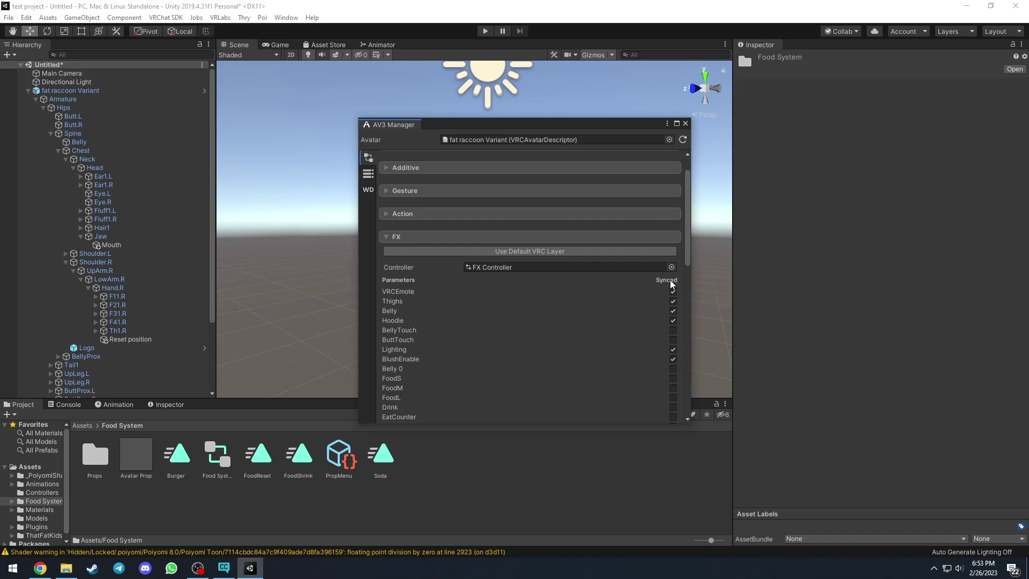
pyautogui.scroll(-5, 667, 284)
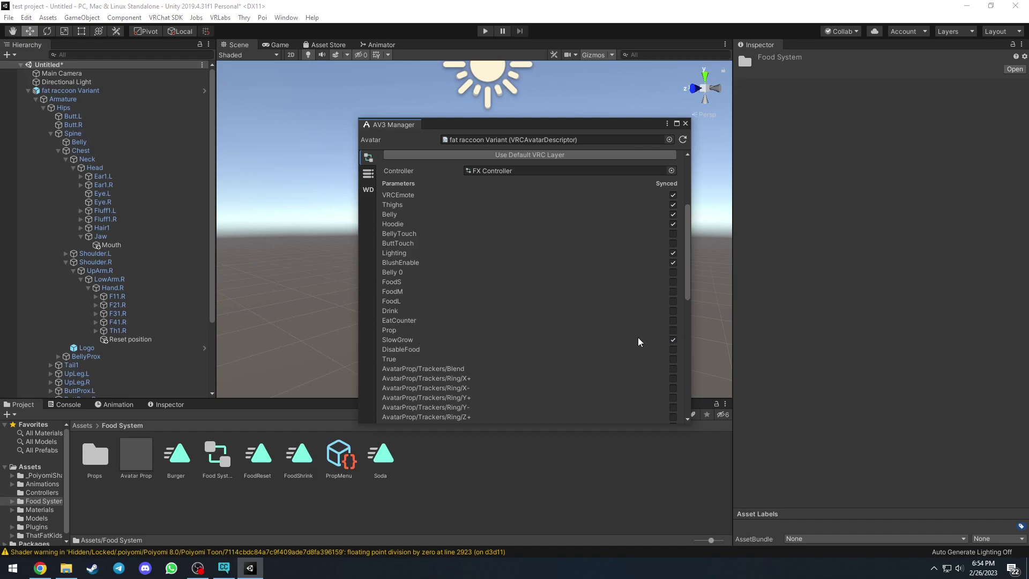
pyautogui.click(673, 331)
pyautogui.scroll(-5, 558, 329)
pyautogui.scroll(-5, 557, 329)
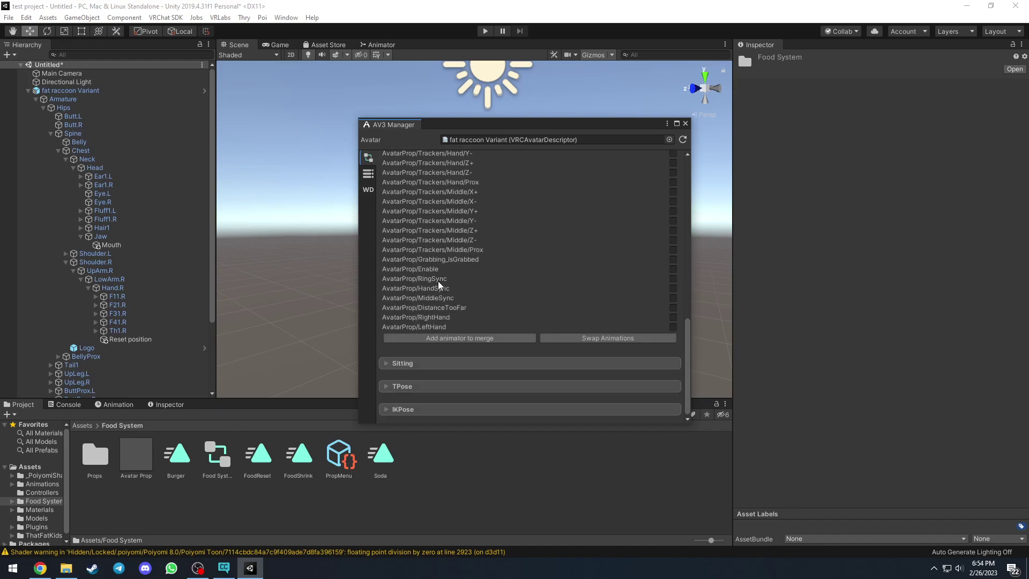
pyautogui.click(673, 269)
pyautogui.scroll(20, 452, 280)
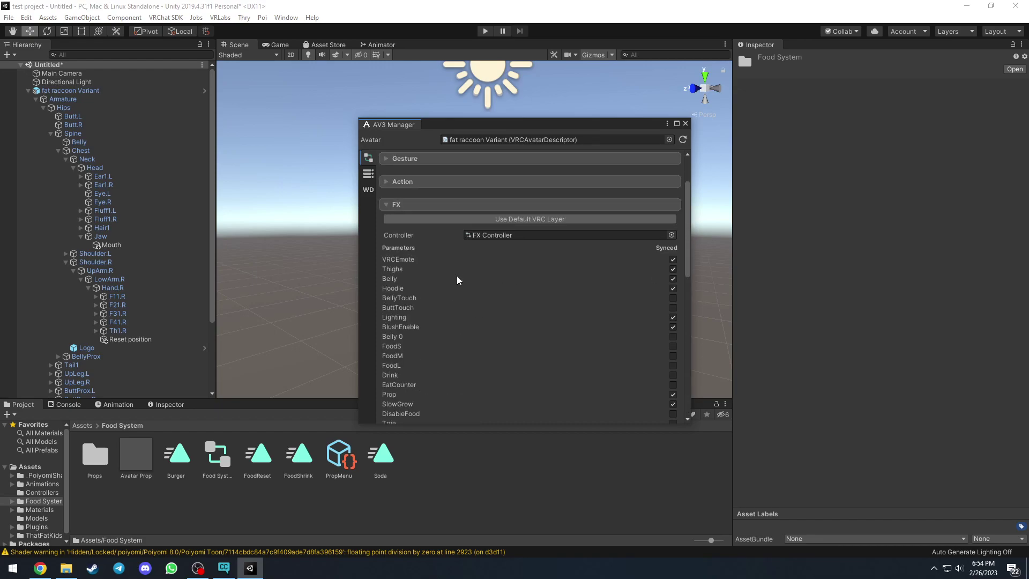
# Step: Open the fat raccoon Variant's FX Controller in the Animator and glance at its parameters
pyautogui.click(685, 124)
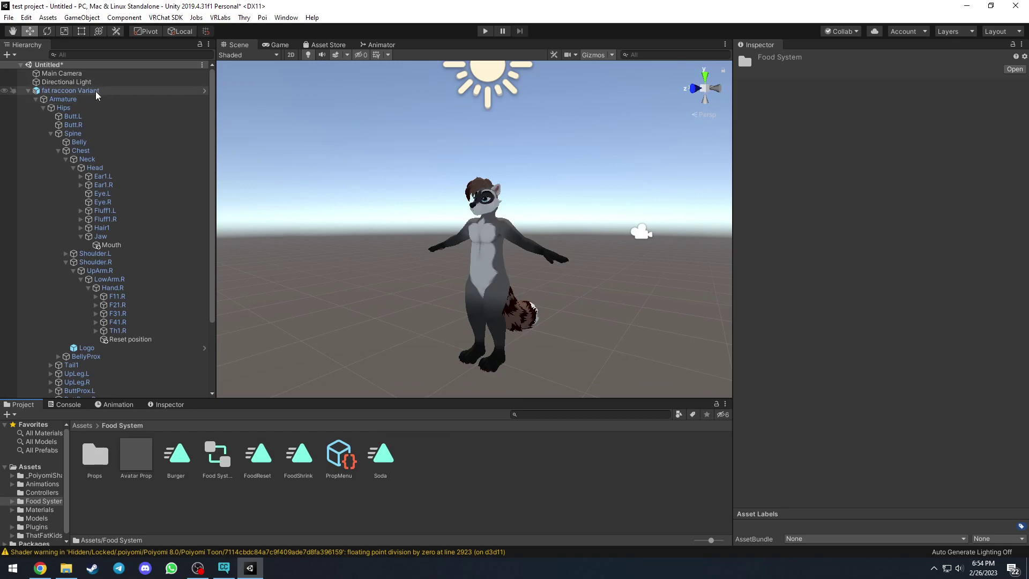
pyautogui.click(134, 90)
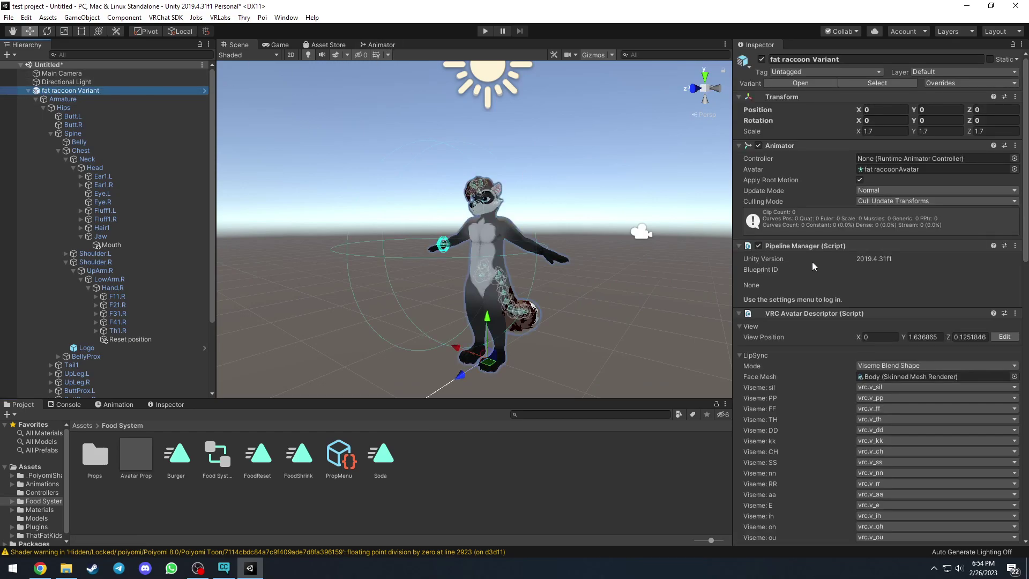
pyautogui.scroll(-10, 813, 453)
pyautogui.doubleClick(828, 493)
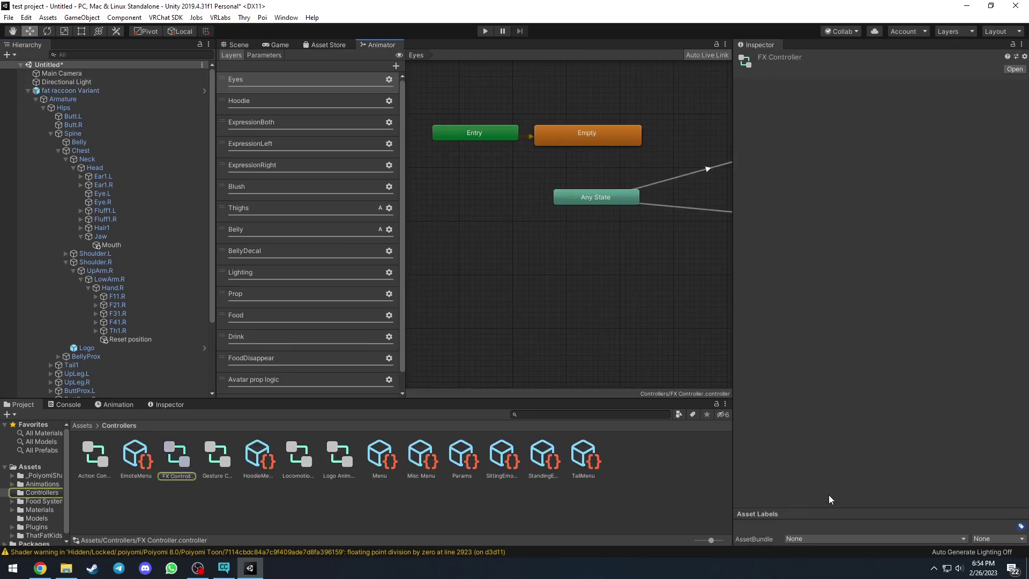
pyautogui.click(263, 55)
pyautogui.scroll(-5, 258, 234)
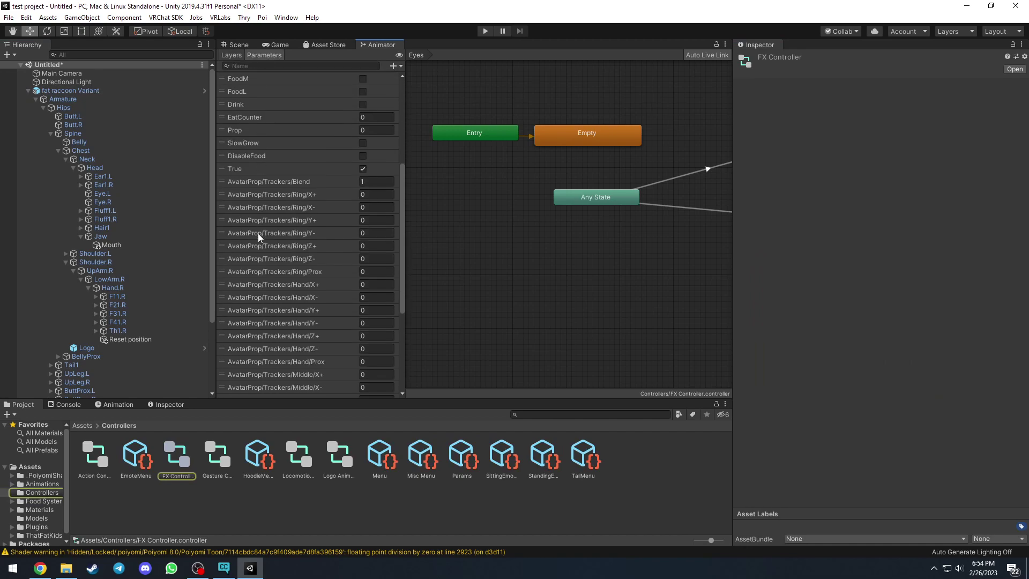
pyautogui.scroll(5, 265, 208)
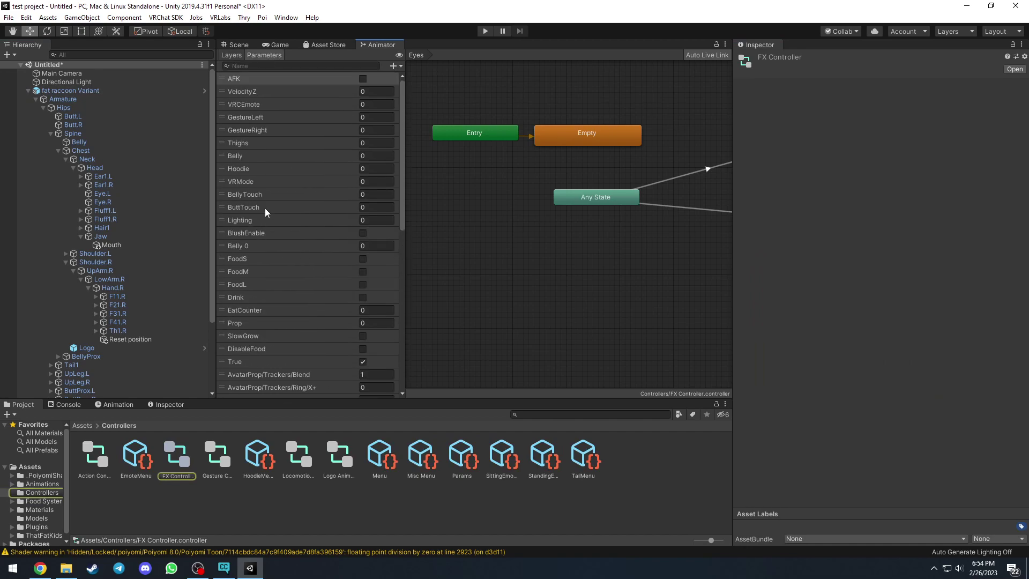
pyautogui.click(235, 55)
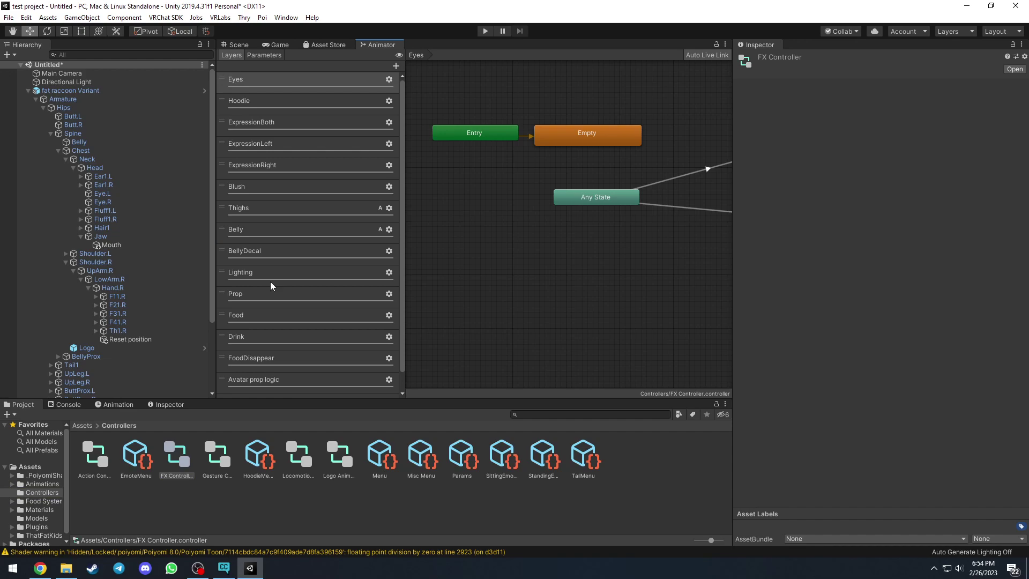
# Step: In the Food layer, make FoodSLoopEnterFast's parameter driver target Belly instead of Belly 0
pyautogui.scroll(-1, 274, 306)
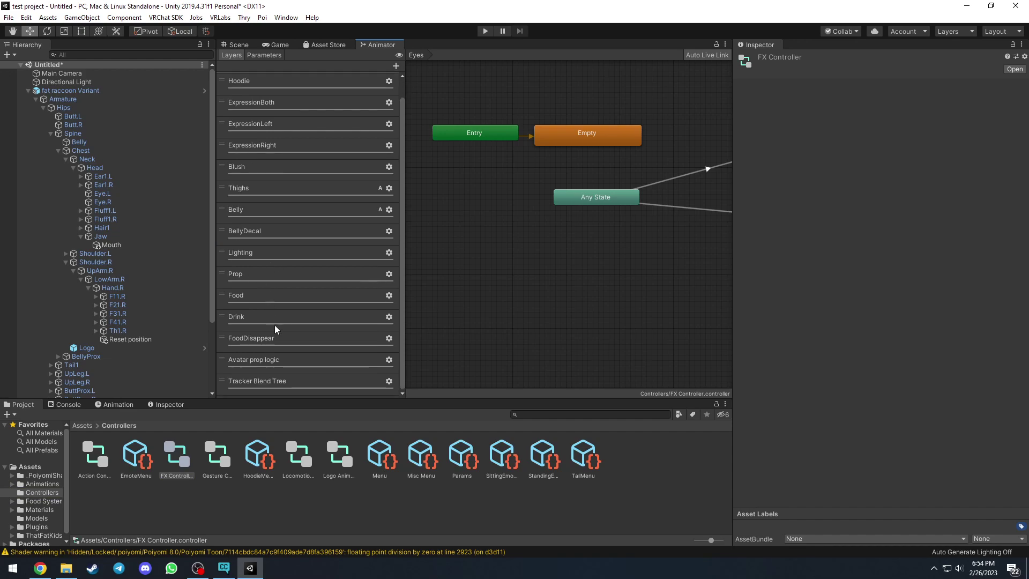
pyautogui.click(256, 295)
pyautogui.scroll(-3, 517, 246)
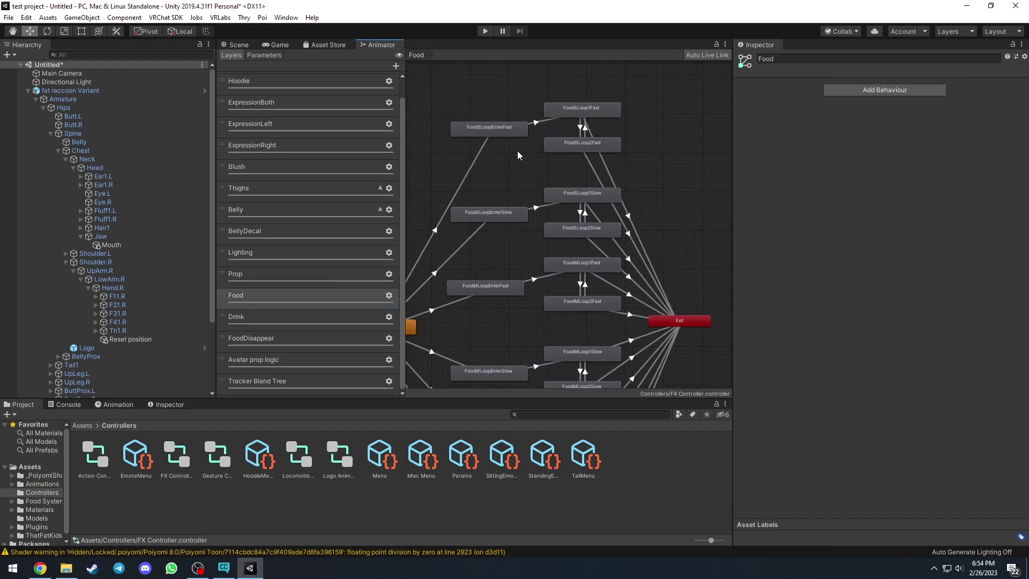
pyautogui.click(500, 131)
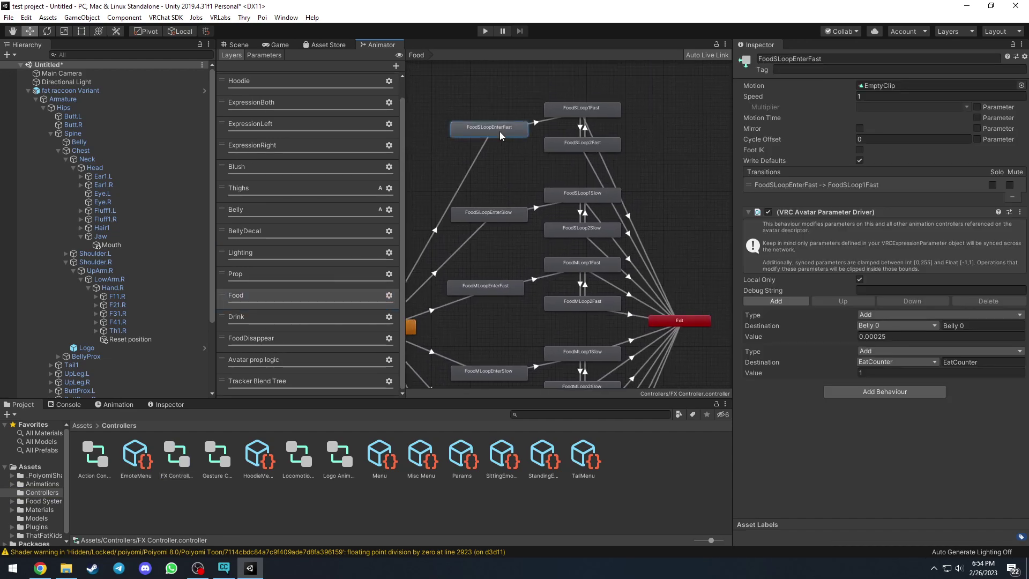
pyautogui.click(901, 326)
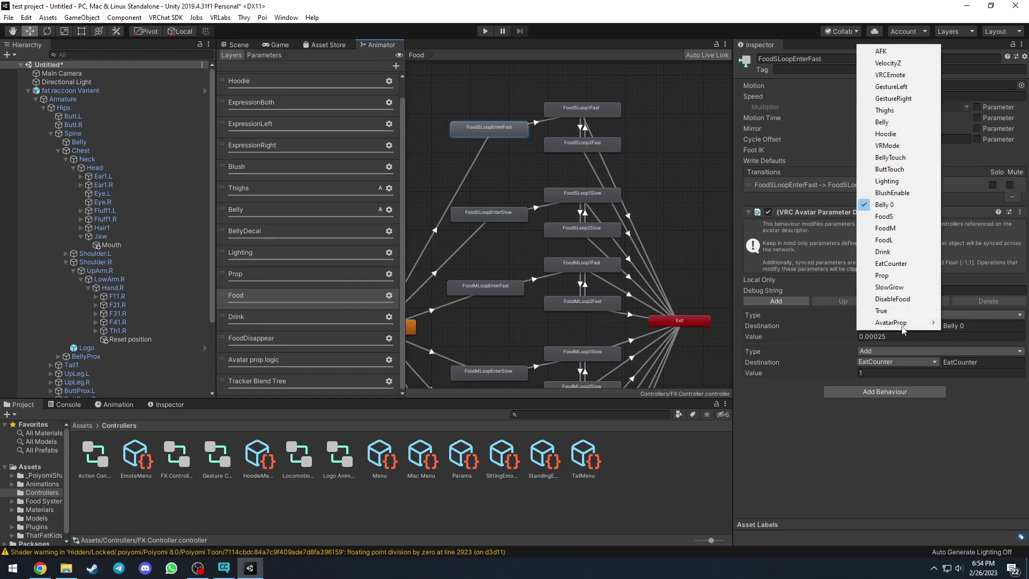
pyautogui.click(900, 125)
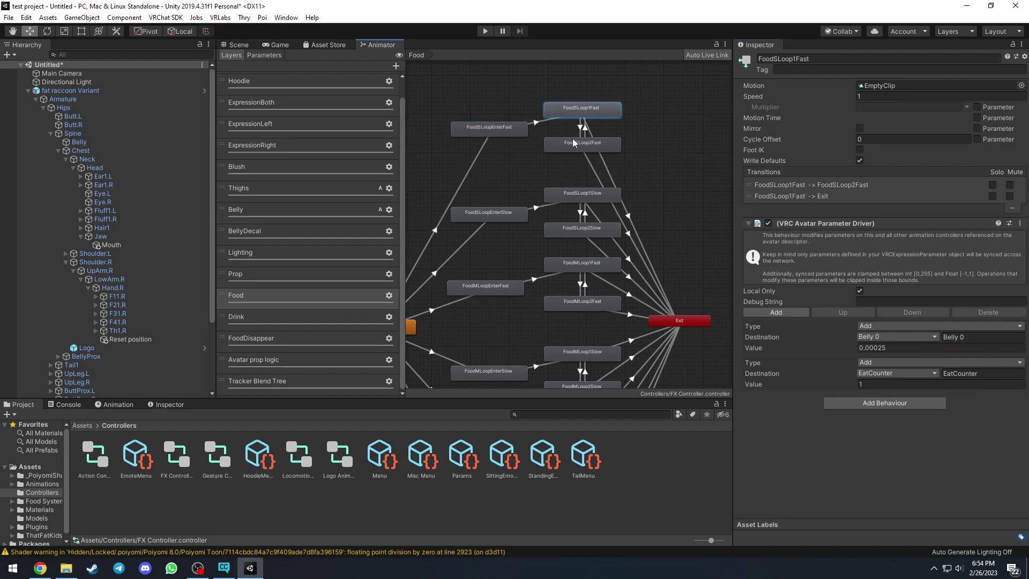
# Step: Check the other food states' drivers, such as FoodMLoopEnterSlow, then open the Belly layer
pyautogui.click(523, 216)
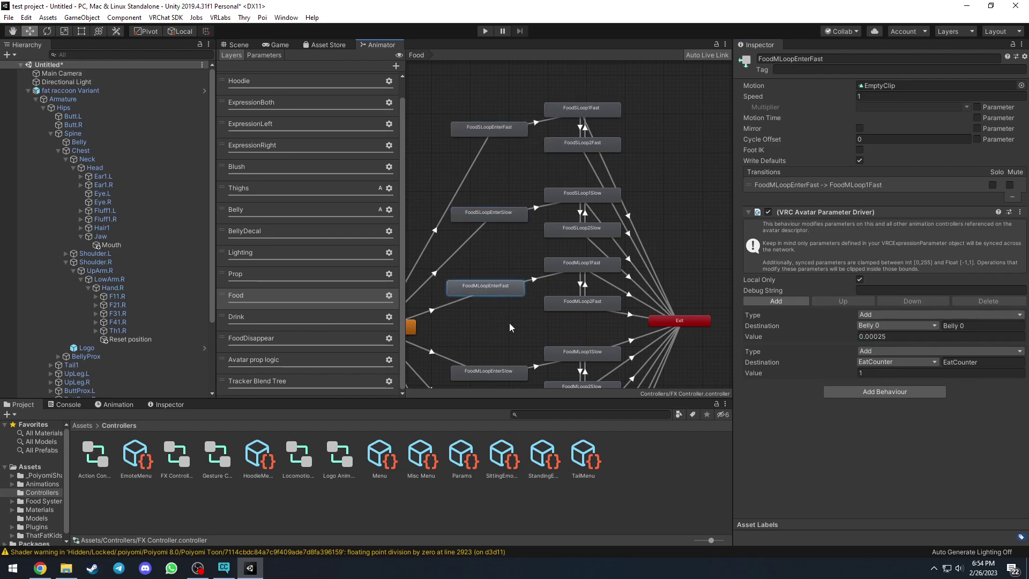
pyautogui.click(495, 371)
pyautogui.moveTo(423, 335); pyautogui.dragTo(463, 302, button='middle')
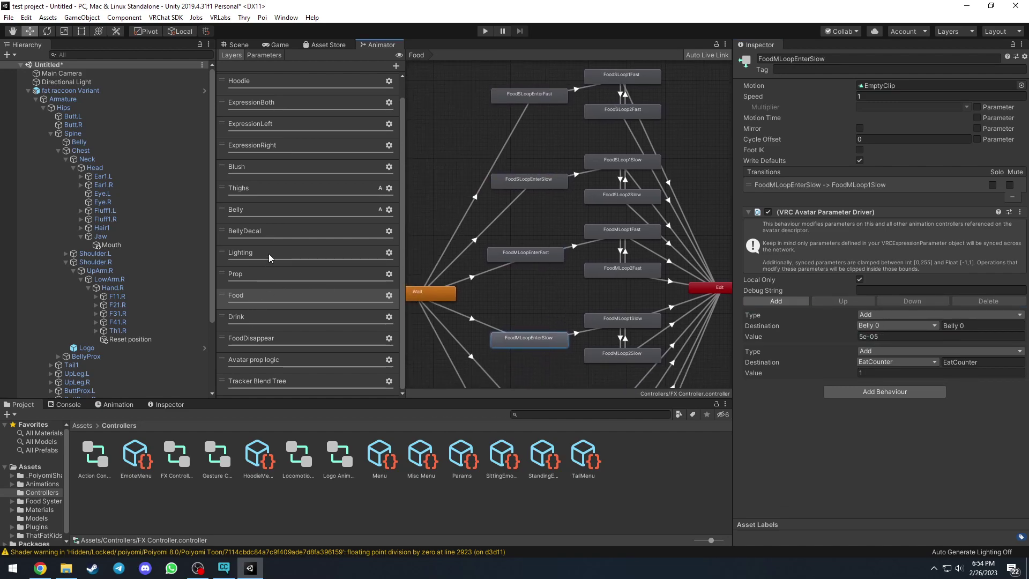
pyautogui.click(260, 214)
# Step: Check the Belly state's motion time parameter and look through the Lighting and FoodDisappear layers
pyautogui.click(632, 253)
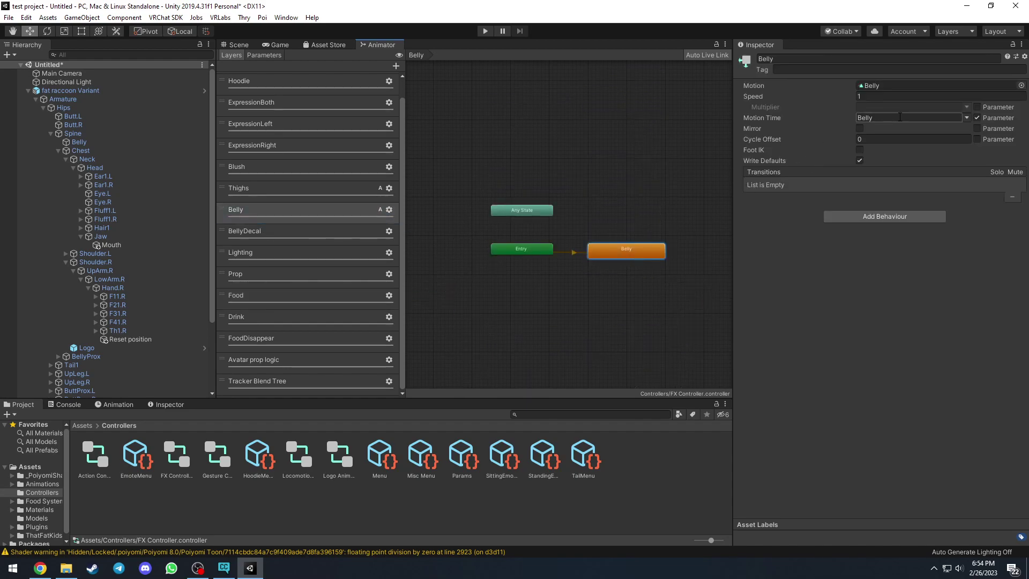
pyautogui.click(966, 118)
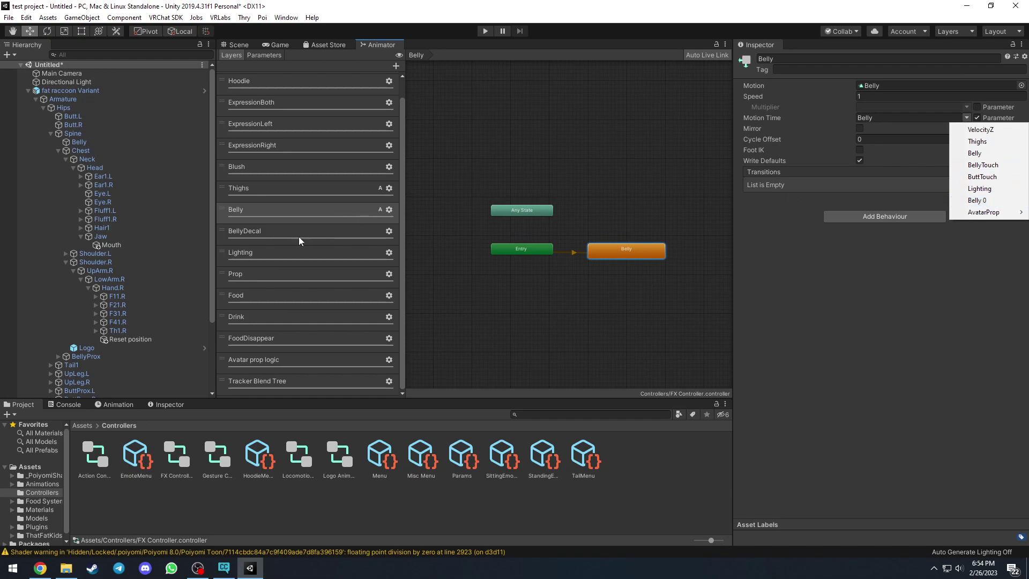
pyautogui.click(273, 233)
pyautogui.click(284, 260)
pyautogui.click(278, 337)
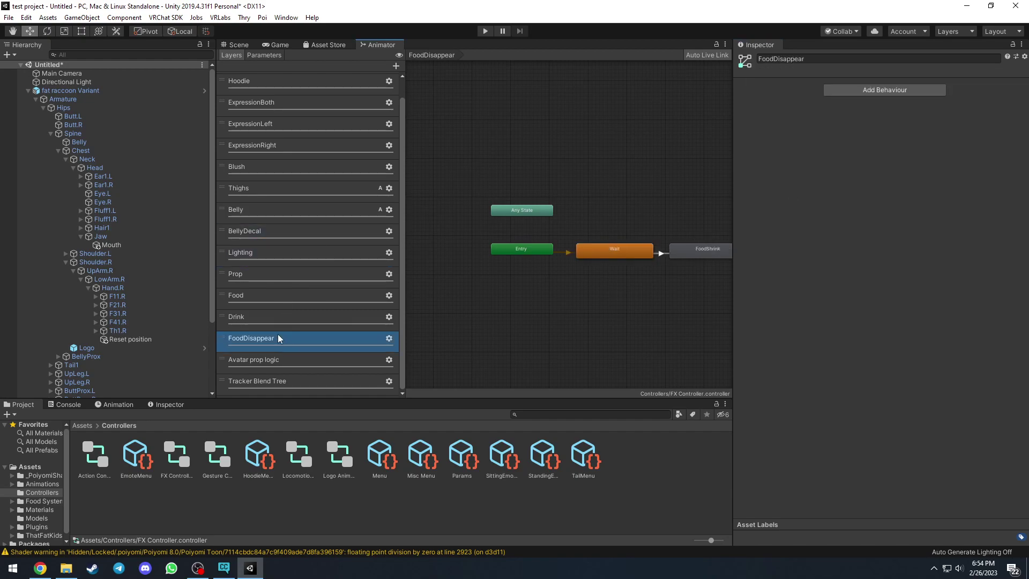
# Step: Review the Food and Drink loop states' drivers, confirming FoodMLoop2Fast adds 0.00025 to Belly
pyautogui.click(268, 298)
pyautogui.click(517, 183)
pyautogui.scroll(-5, 563, 181)
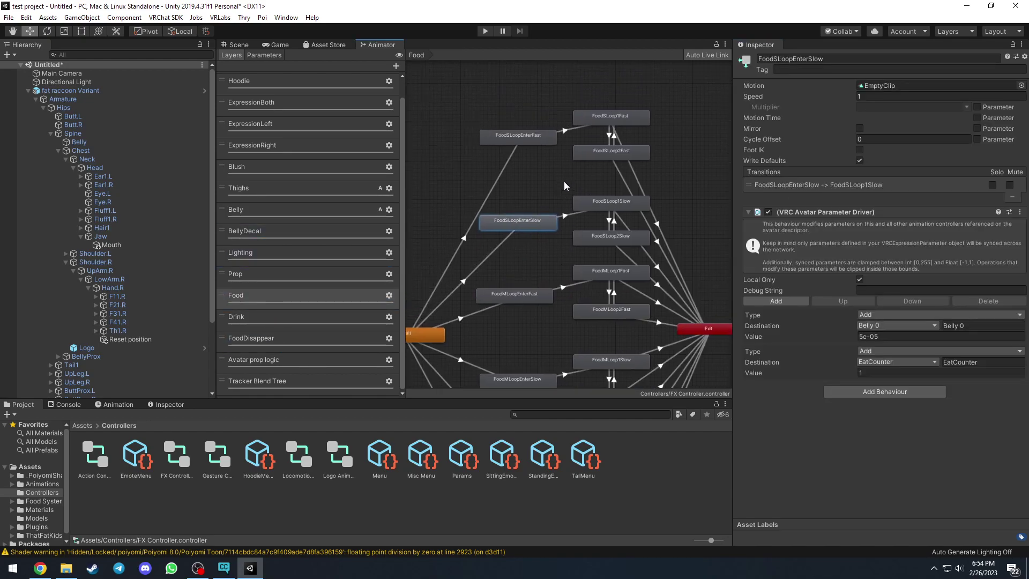
pyautogui.moveTo(506, 75); pyautogui.dragTo(603, 376)
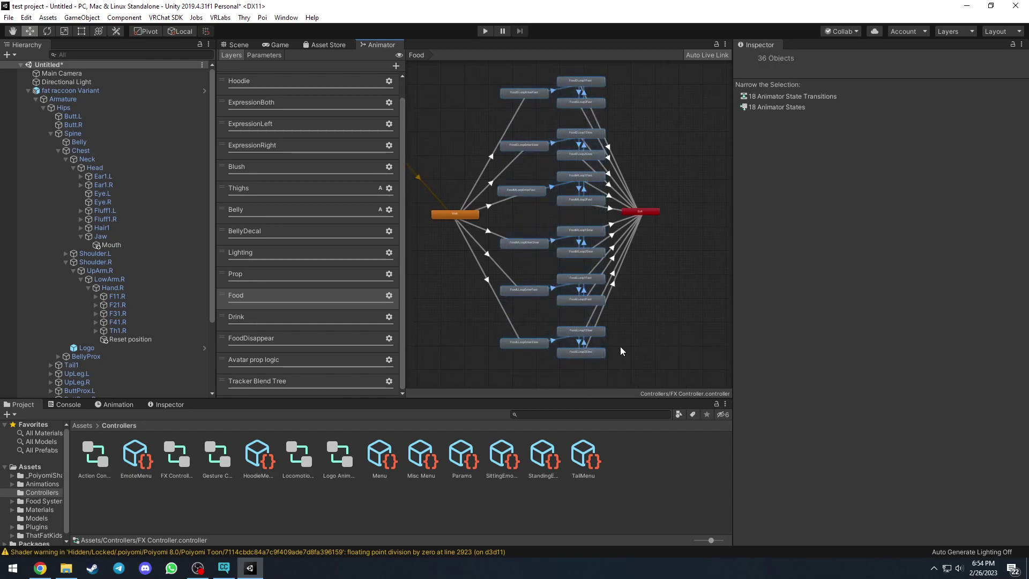
pyautogui.click(316, 318)
pyautogui.moveTo(575, 121); pyautogui.dragTo(642, 269)
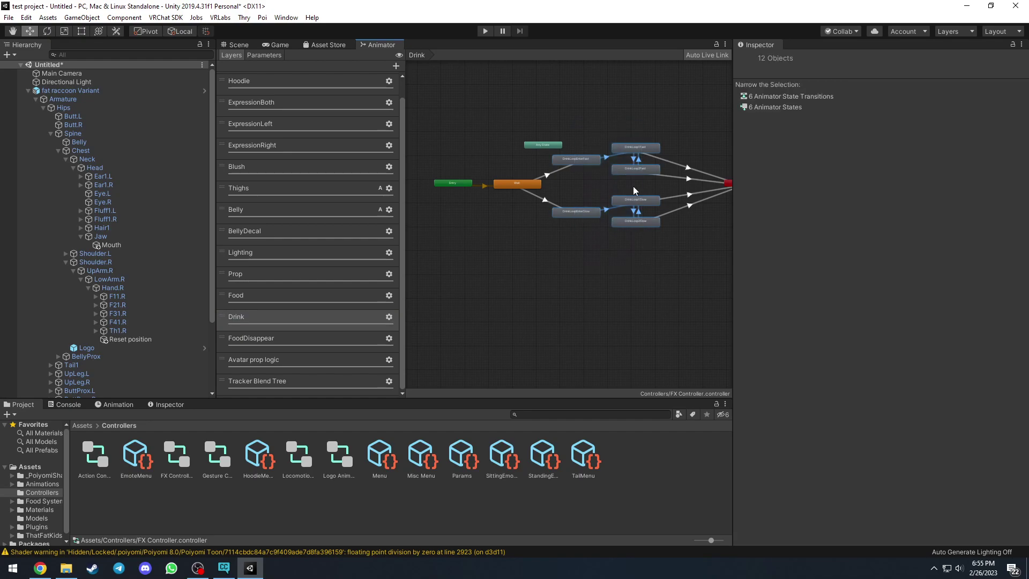
pyautogui.click(625, 169)
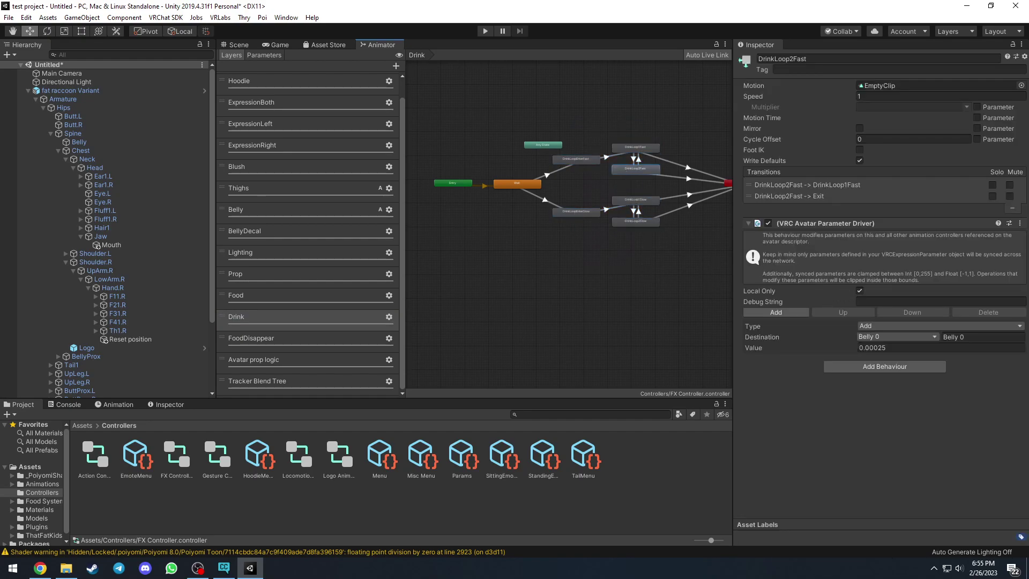
pyautogui.hotkey('ctrl', 'z')
pyautogui.click(584, 196)
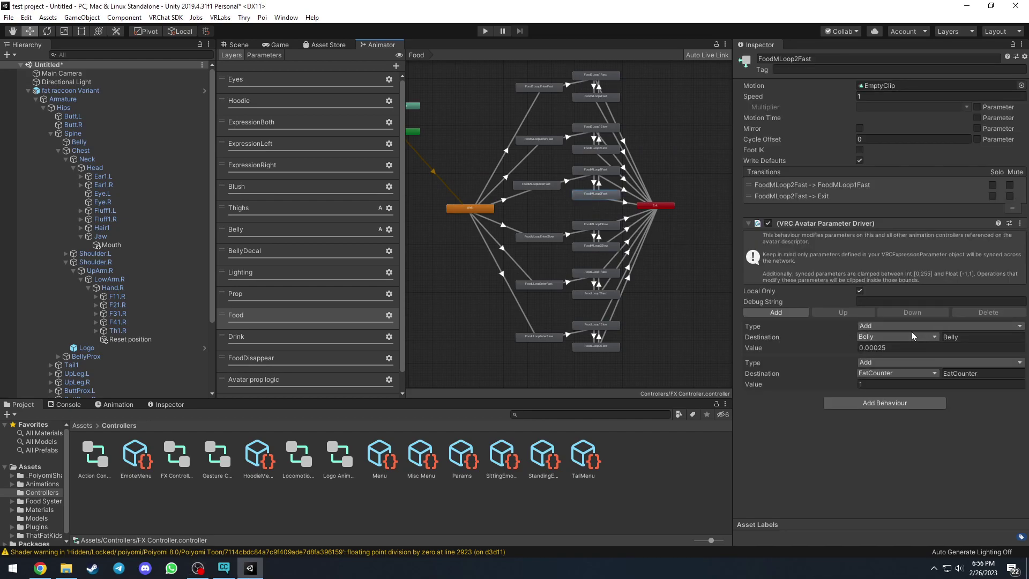
pyautogui.click(264, 54)
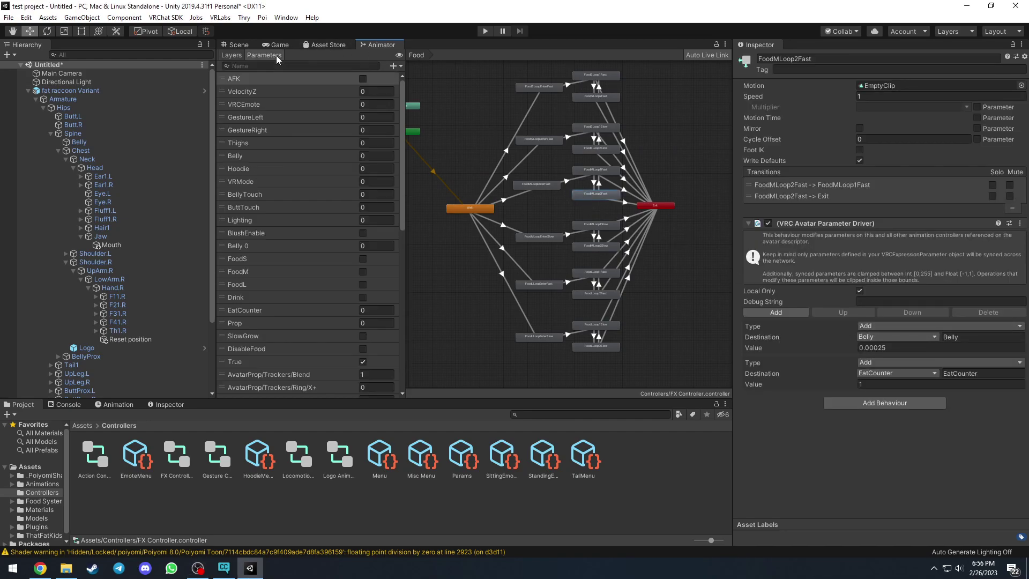
# Step: Delete the duplicate Belly 0 parameter and go back to the Scene view of the raccoon
pyautogui.click(256, 245)
pyautogui.press('Delete')
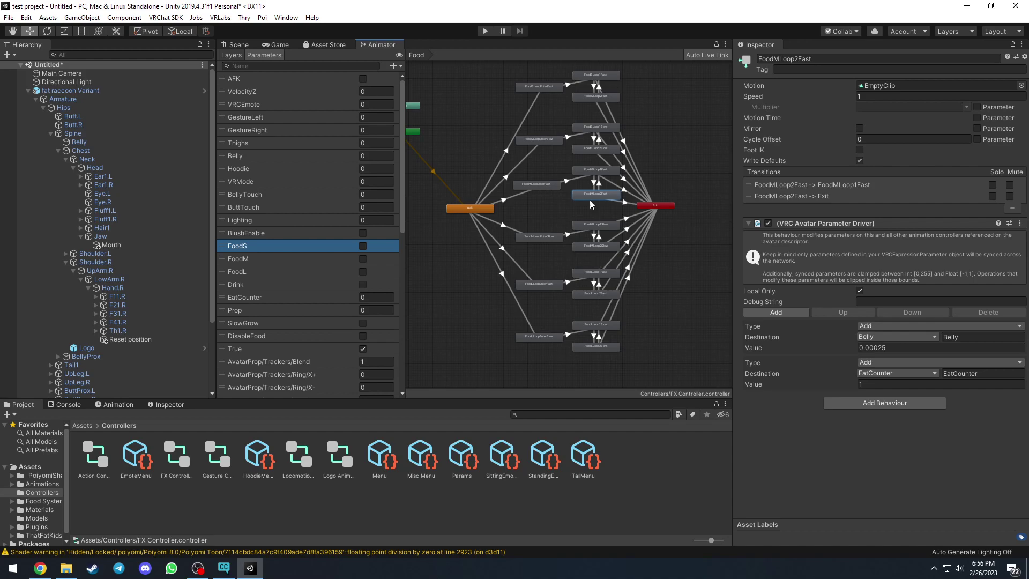
pyautogui.click(226, 56)
pyautogui.click(237, 45)
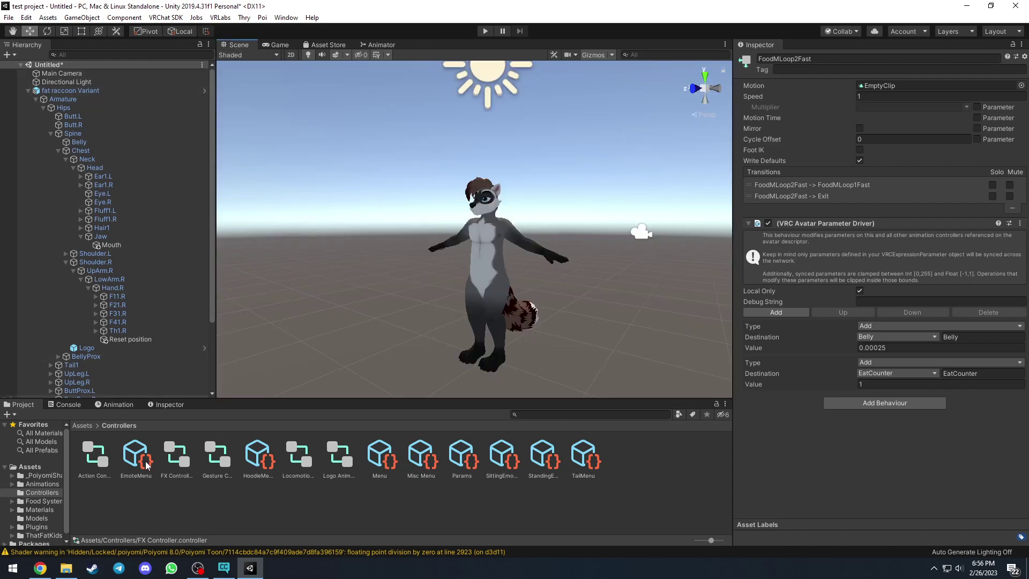
# Step: Open the fat raccoon Variant's Params asset, showing Prop saved and 68/256 memory used
pyautogui.click(459, 459)
pyautogui.click(70, 90)
pyautogui.scroll(-10, 812, 422)
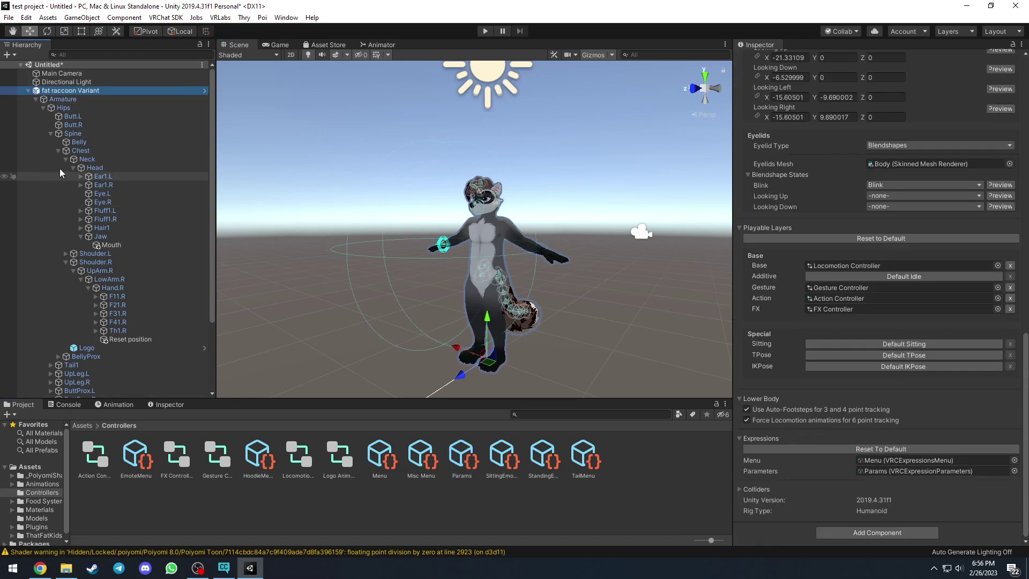
pyautogui.doubleClick(883, 474)
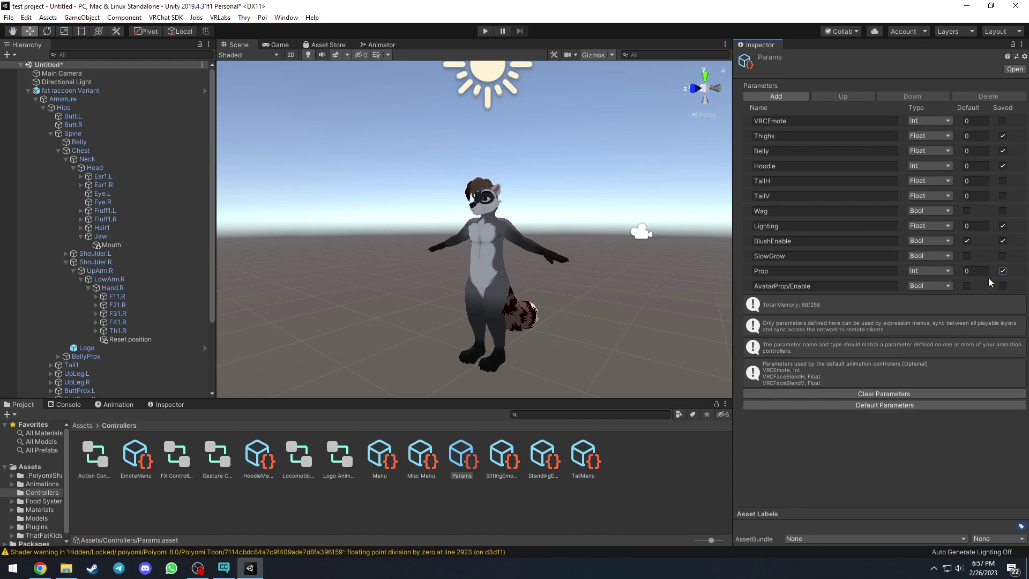
# Step: In the Menu asset, add a control named 'Props' of type Sub Menu pointing to PropMenu
pyautogui.click(389, 455)
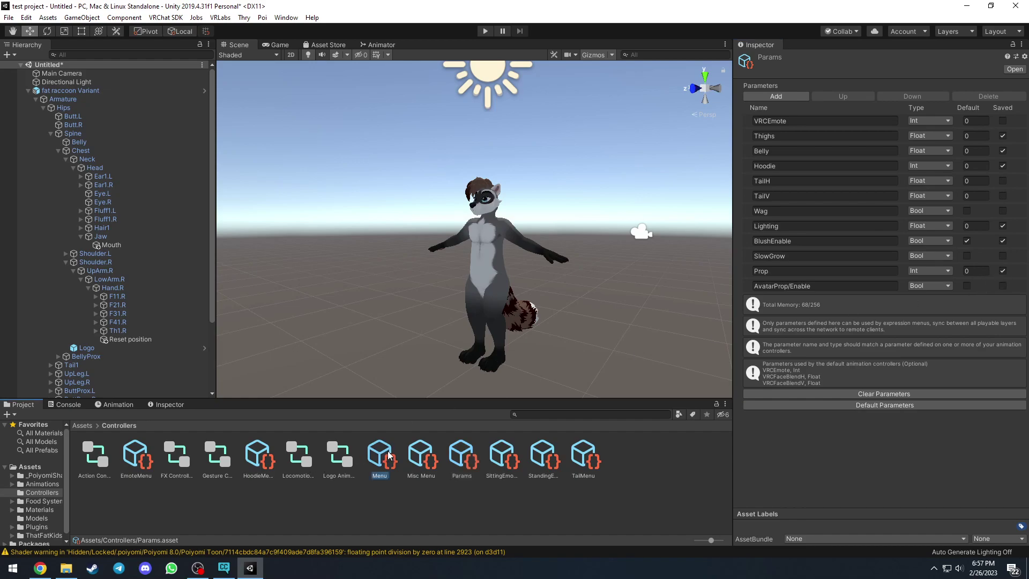
pyautogui.click(765, 177)
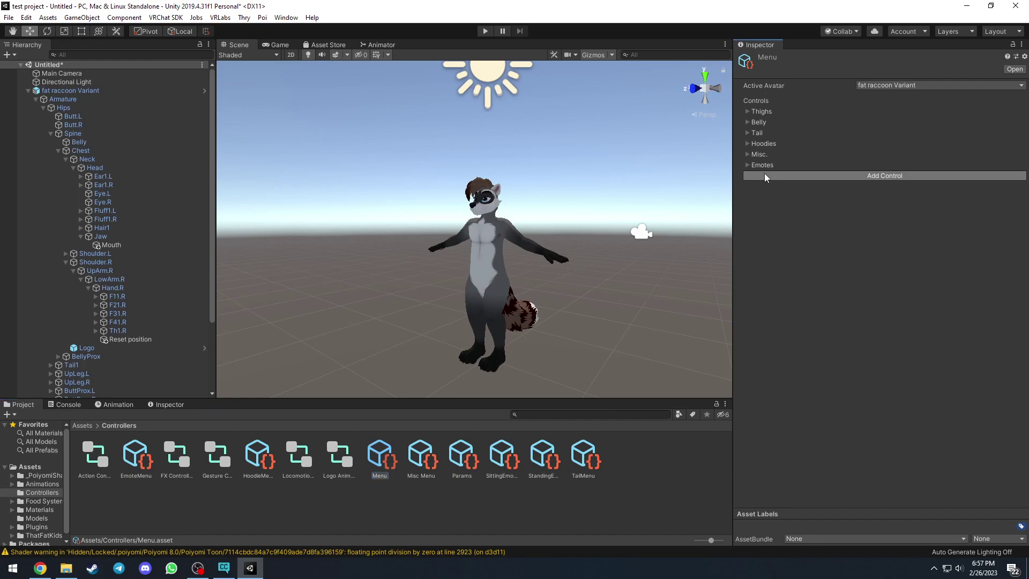
pyautogui.click(755, 176)
pyautogui.click(889, 200)
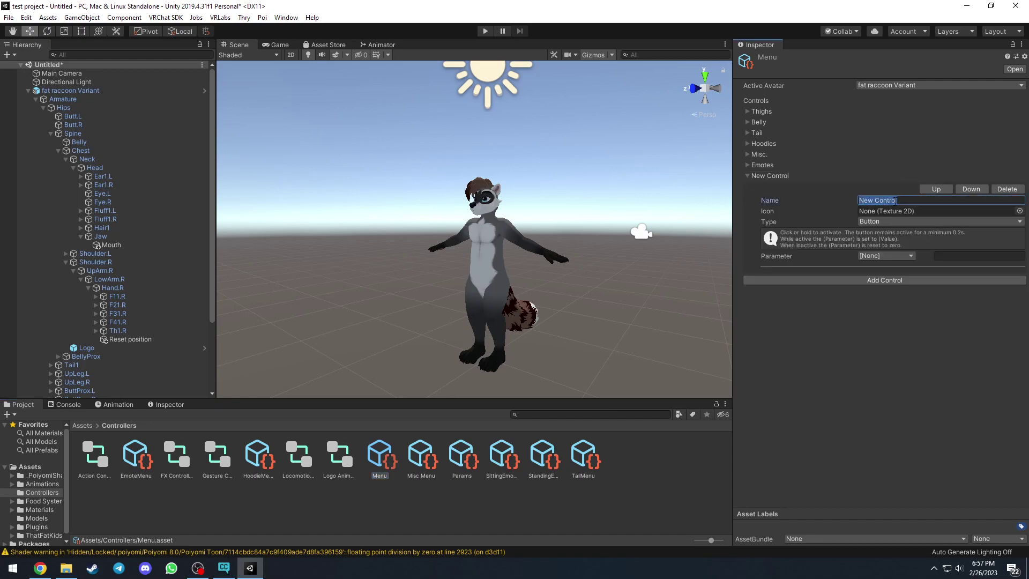
pyautogui.write('Props')
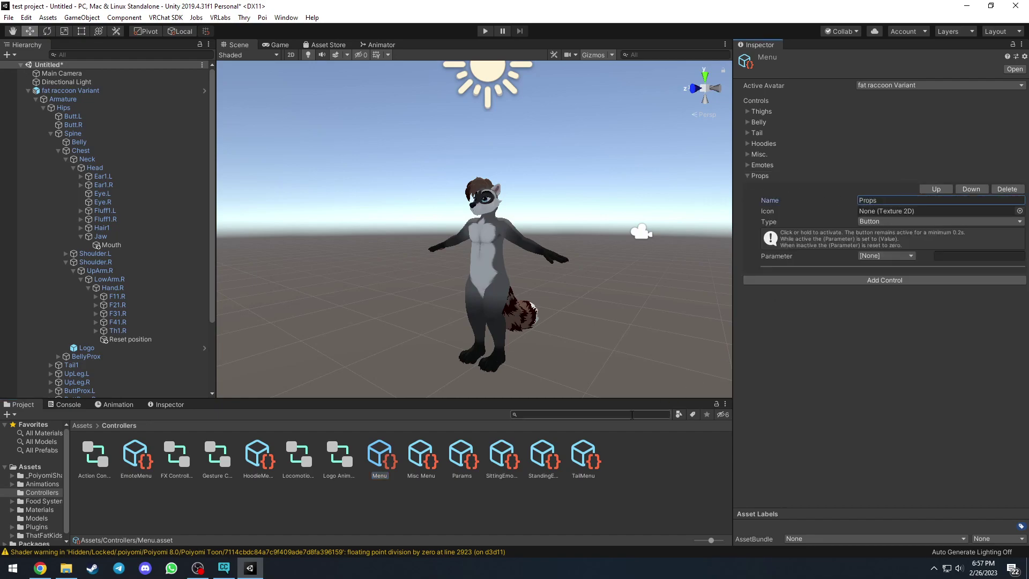
pyautogui.click(919, 223)
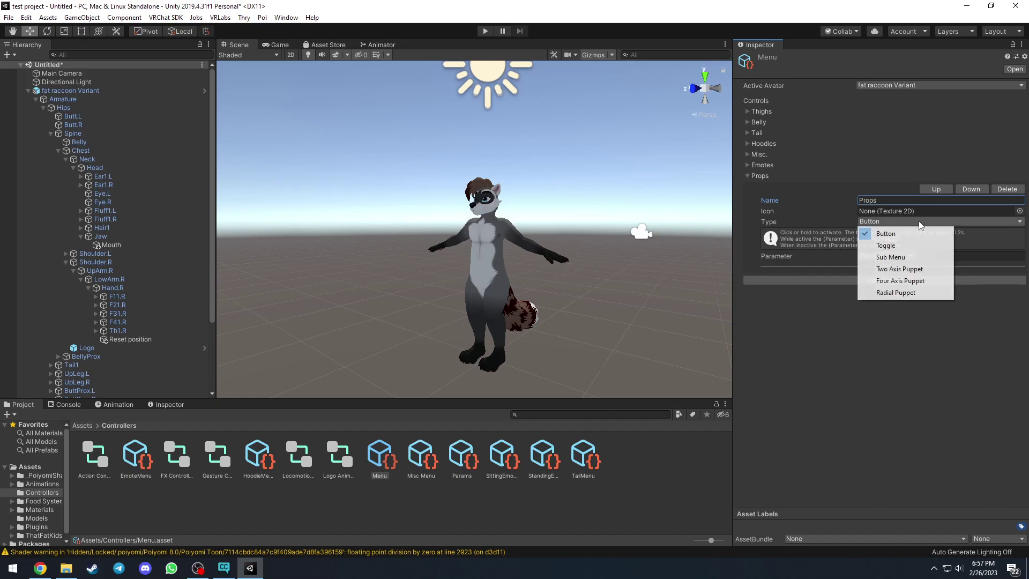
pyautogui.click(890, 257)
pyautogui.click(1019, 277)
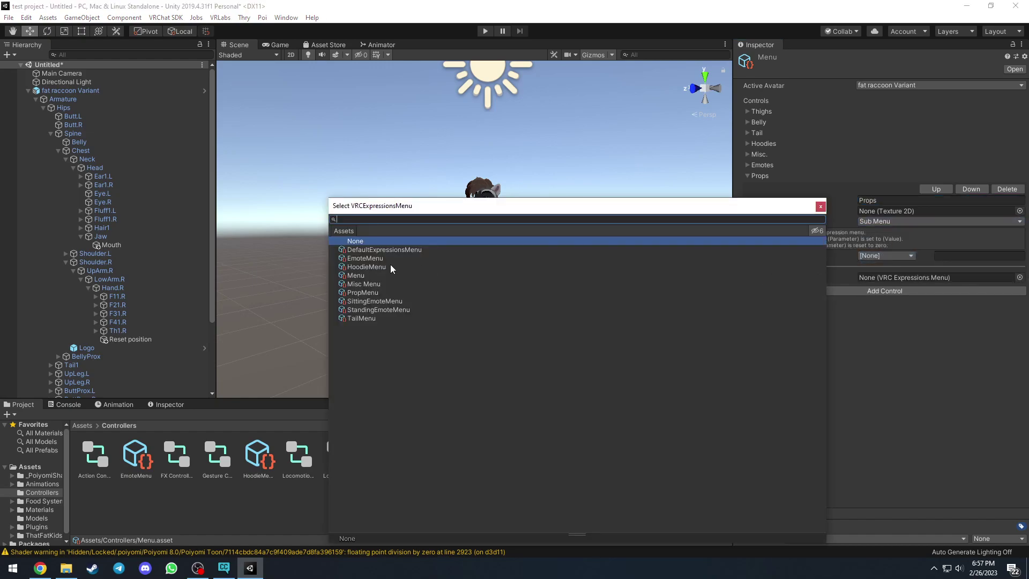
pyautogui.doubleClick(374, 292)
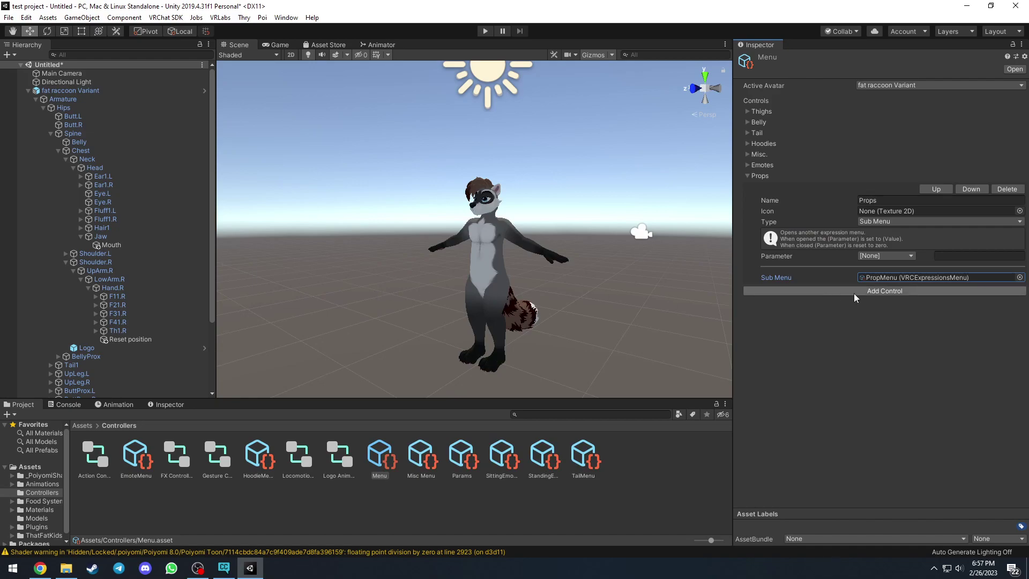
# Step: Open the PropMenu asset from the main Menu's Props submenu field
pyautogui.click(636, 465)
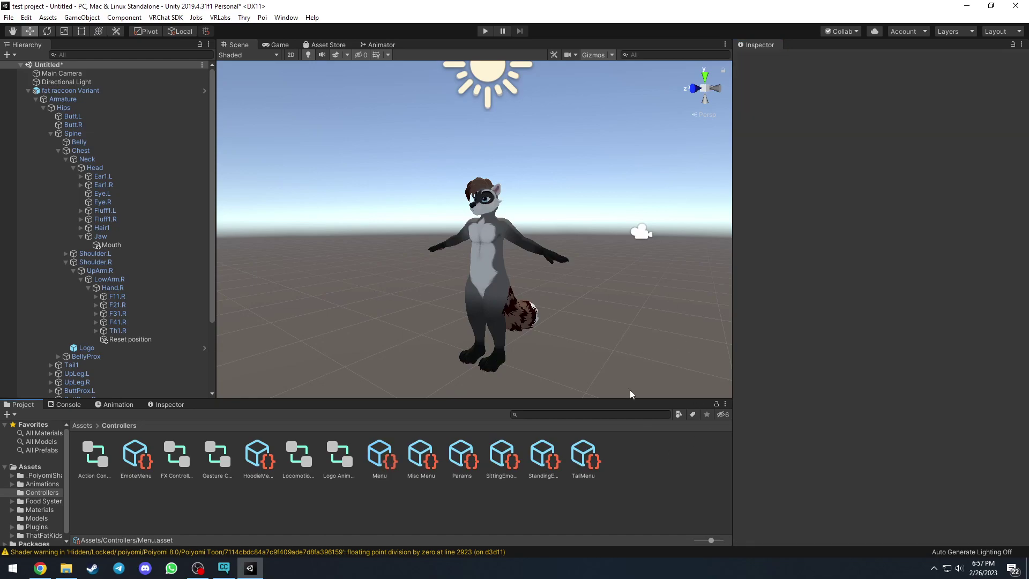
pyautogui.click(382, 458)
pyautogui.doubleClick(882, 279)
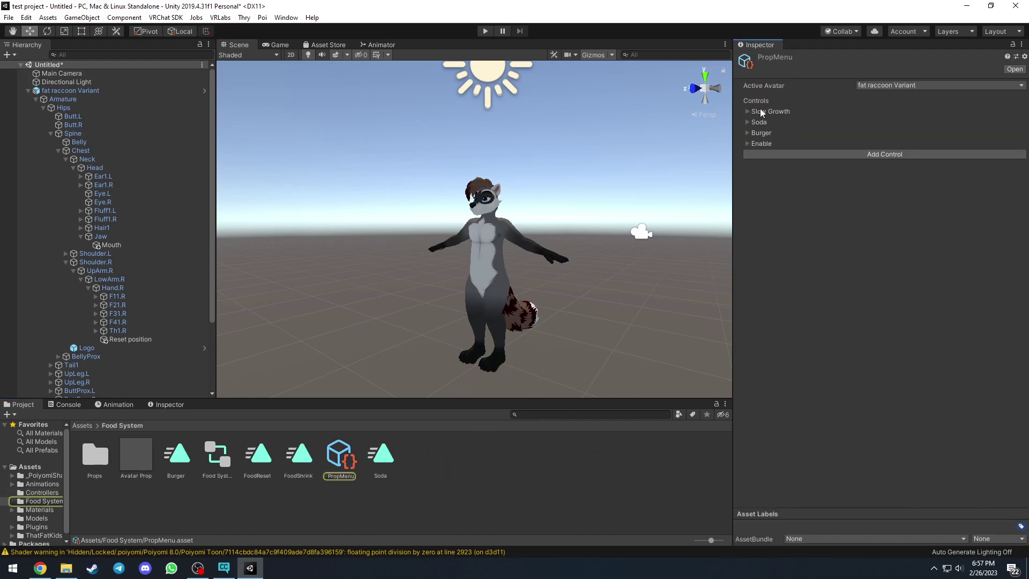
# Step: Inspect the Slow Growth, Soda, Burger controls and the AvatarProp/Enable toggle
pyautogui.click(746, 112)
pyautogui.click(746, 113)
pyautogui.click(747, 123)
pyautogui.click(747, 123)
pyautogui.click(746, 133)
pyautogui.click(746, 133)
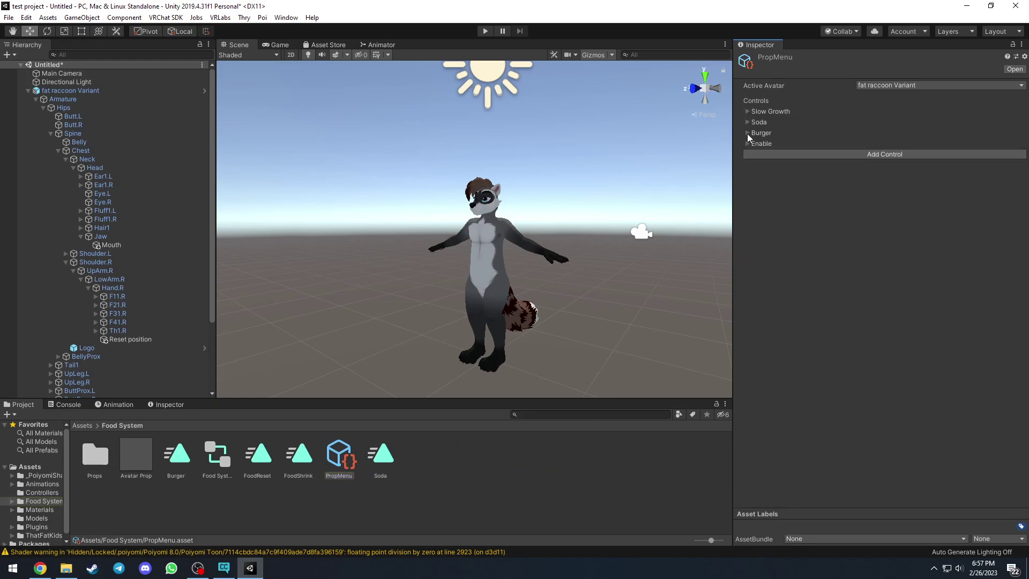
pyautogui.click(748, 144)
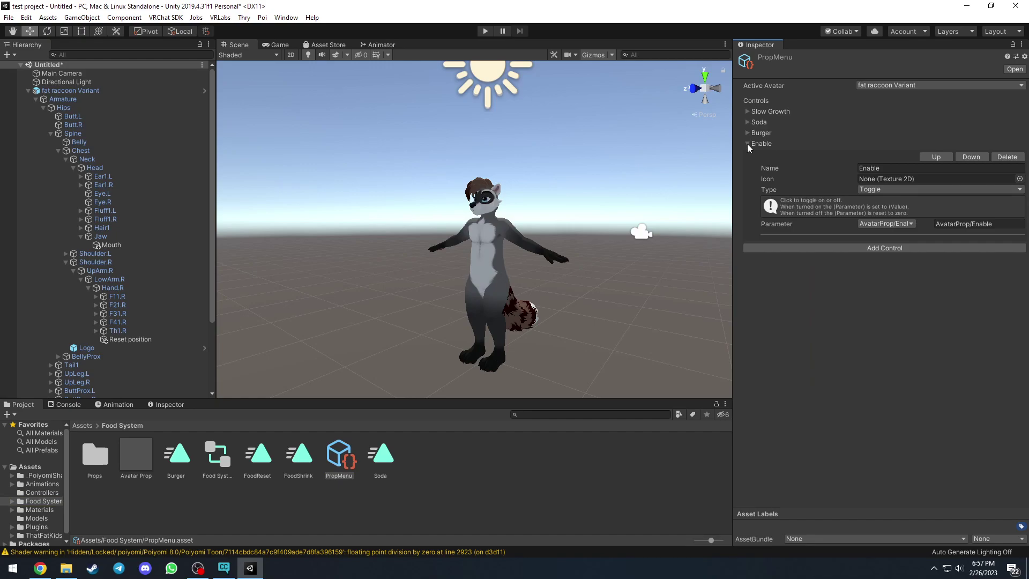
pyautogui.click(747, 144)
pyautogui.moveTo(574, 184); pyautogui.dragTo(472, 163, button='middle')
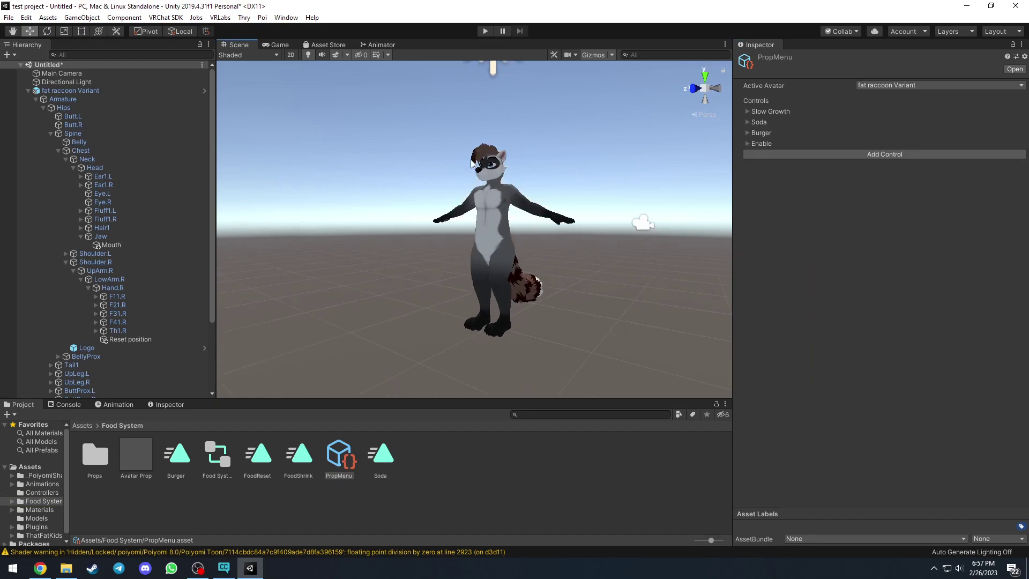
# Step: Frame the fat raccoon Variant, scan Creator Companion's package list, then minimize it
pyautogui.doubleClick(104, 90)
pyautogui.keyDown('alt'); pyautogui.moveTo(343, 154); pyautogui.dragTo(519, 161); pyautogui.keyUp('alt')
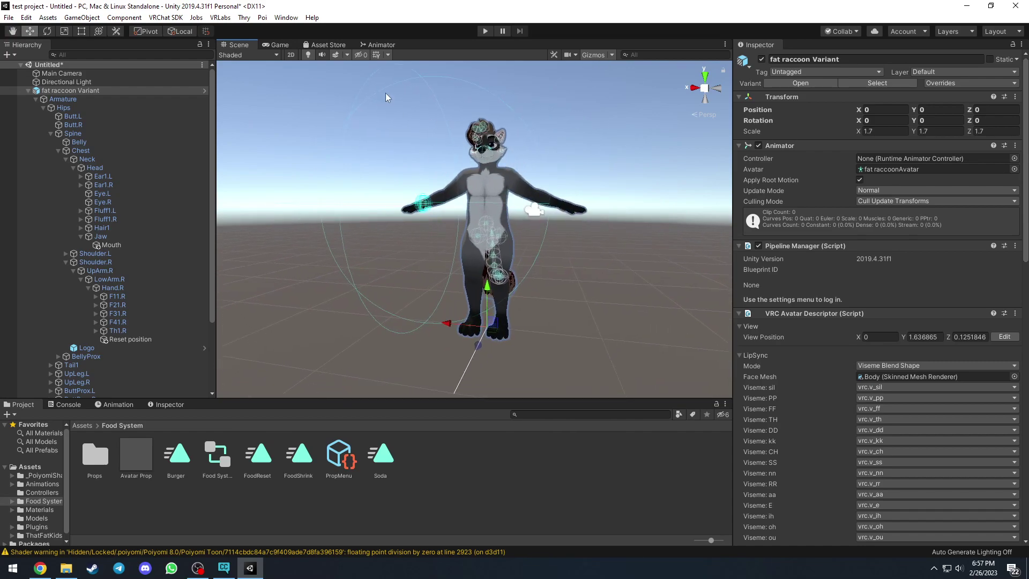
pyautogui.click(224, 568)
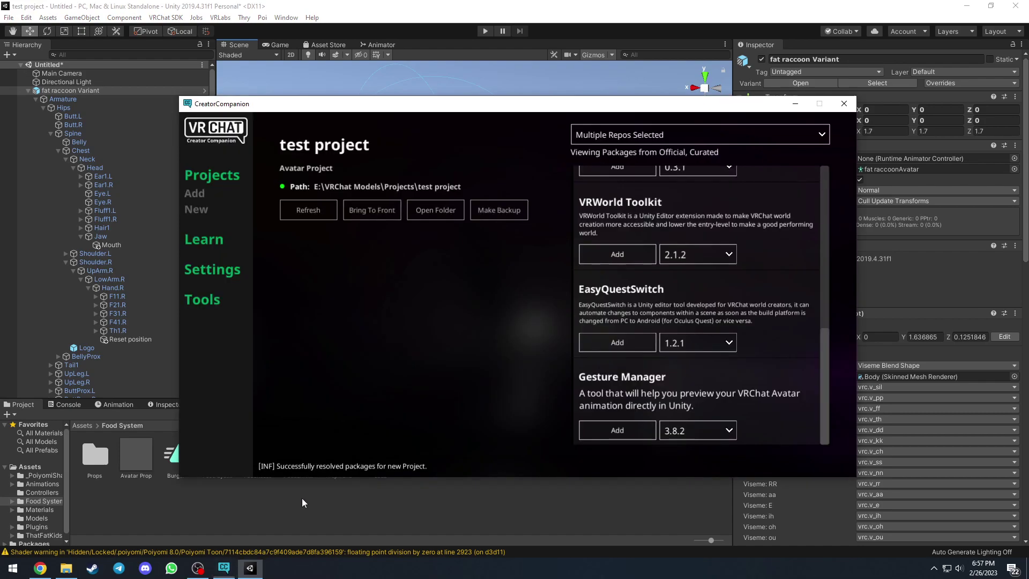
pyautogui.scroll(-1, 668, 271)
pyautogui.scroll(1, 664, 291)
pyautogui.scroll(-1, 619, 414)
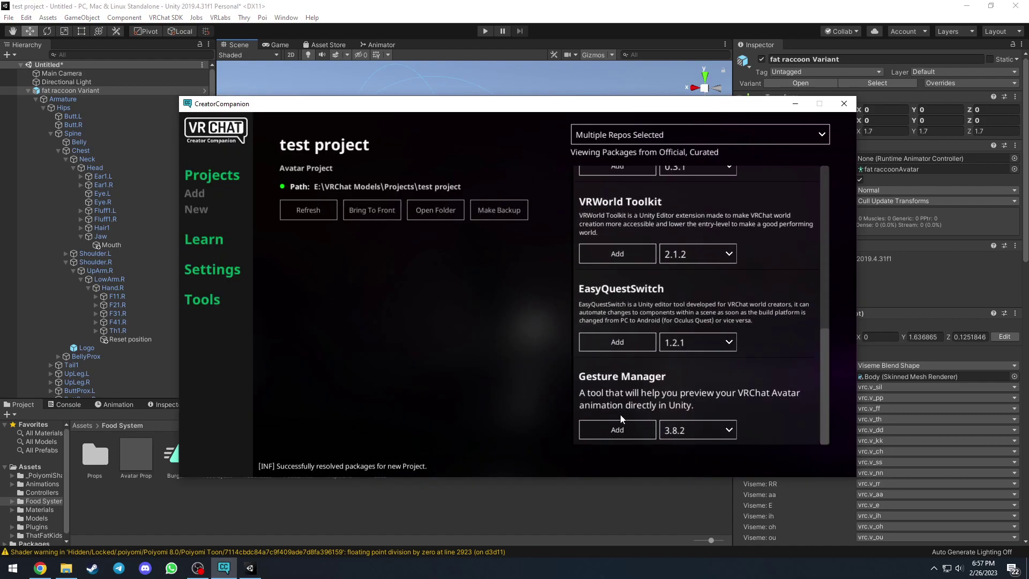
pyautogui.click(795, 103)
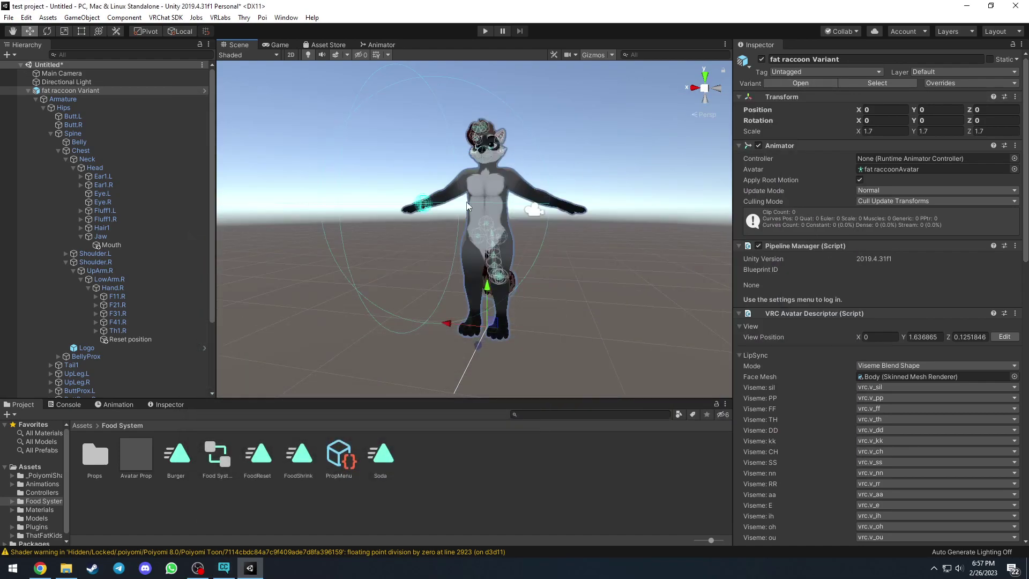
# Step: Select the Avatar Prop's Bone base object and orbit to view the avatar's side
pyautogui.scroll(-3, 101, 285)
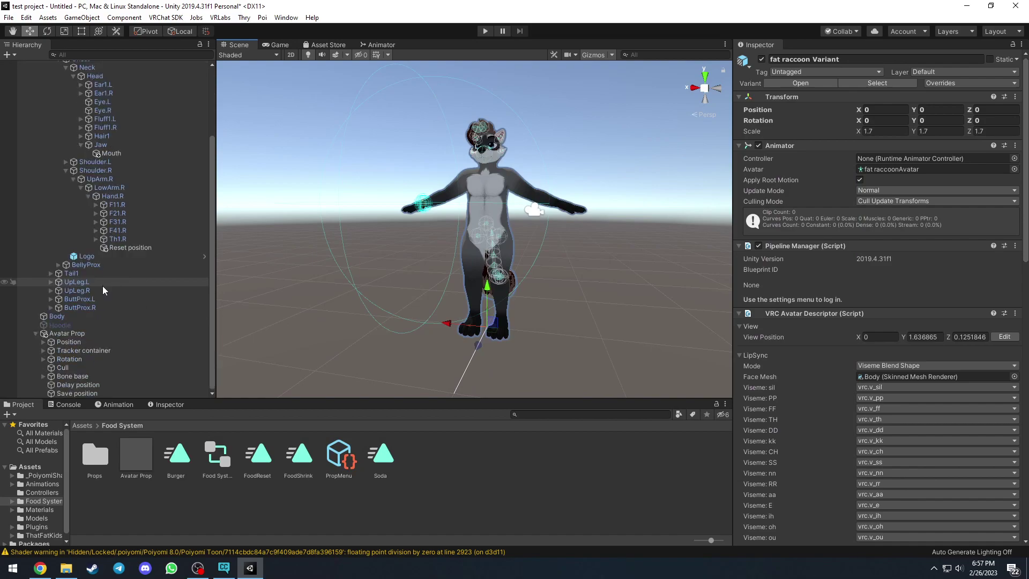
pyautogui.click(70, 376)
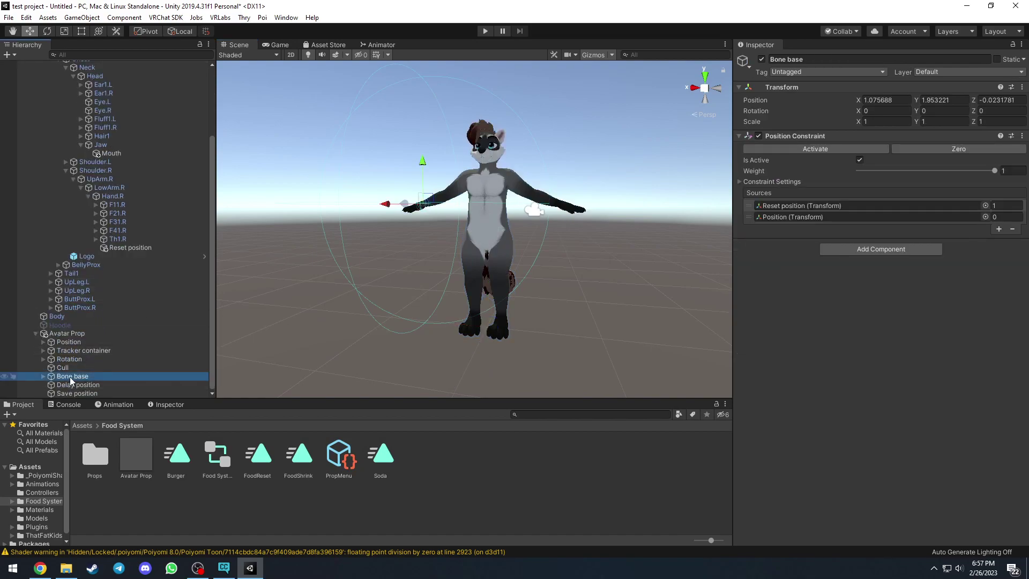
pyautogui.click(423, 166)
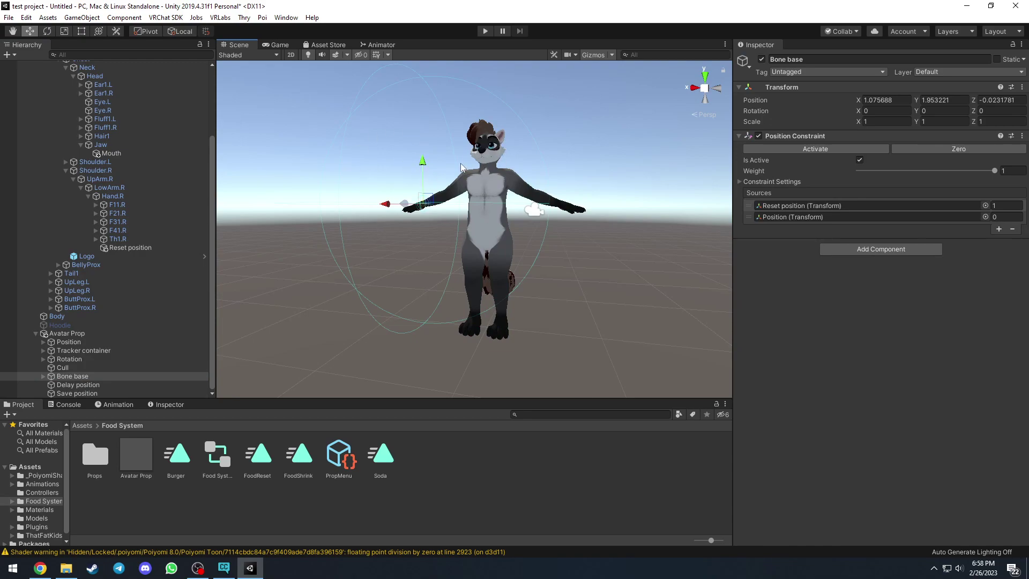
pyautogui.keyDown('alt'); pyautogui.moveTo(536, 164); pyautogui.dragTo(378, 168); pyautogui.keyUp('alt')
pyautogui.scroll(4, 131, 238)
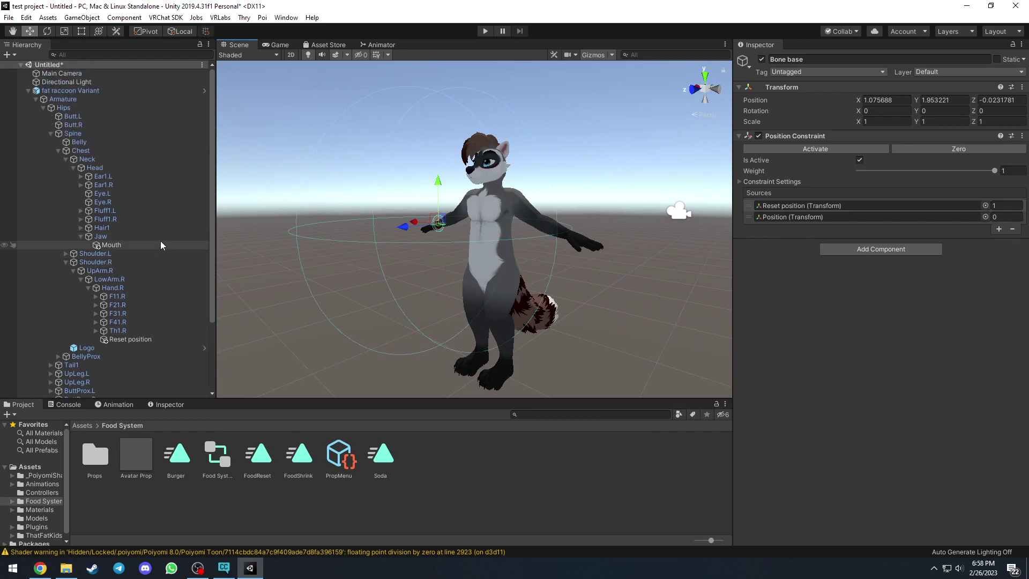
# Step: Review the Mouth object's Drink, FoodM and FoodL receivers and its Mouth-tagged sender
pyautogui.click(140, 247)
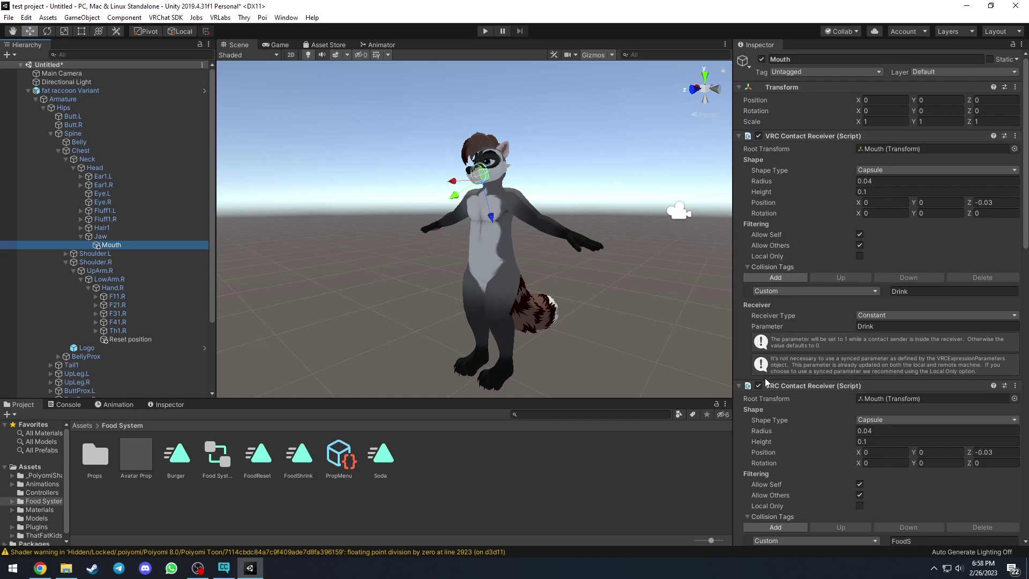
pyautogui.scroll(-3, 816, 446)
pyautogui.scroll(-7, 816, 445)
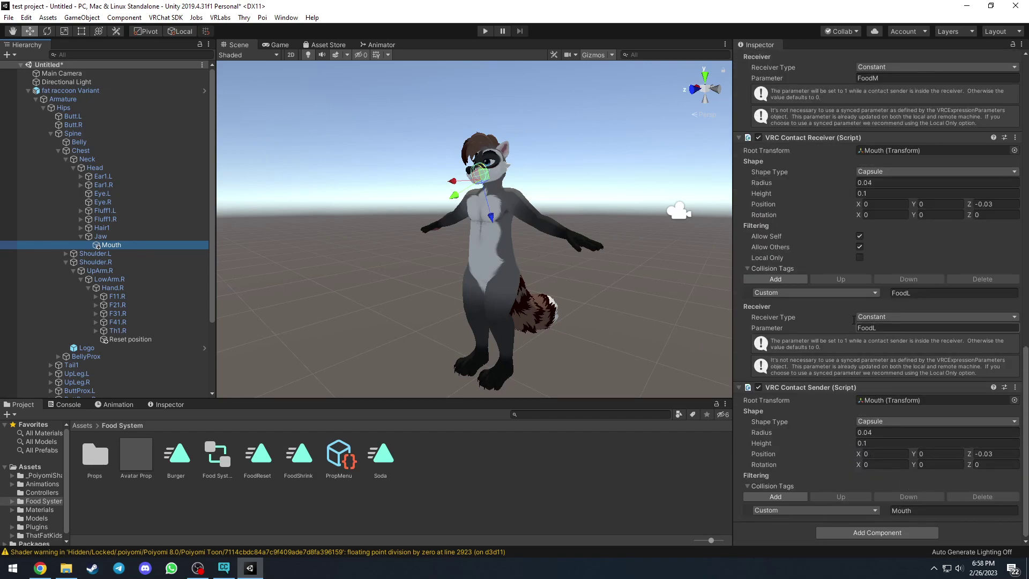
pyautogui.scroll(-4, 92, 369)
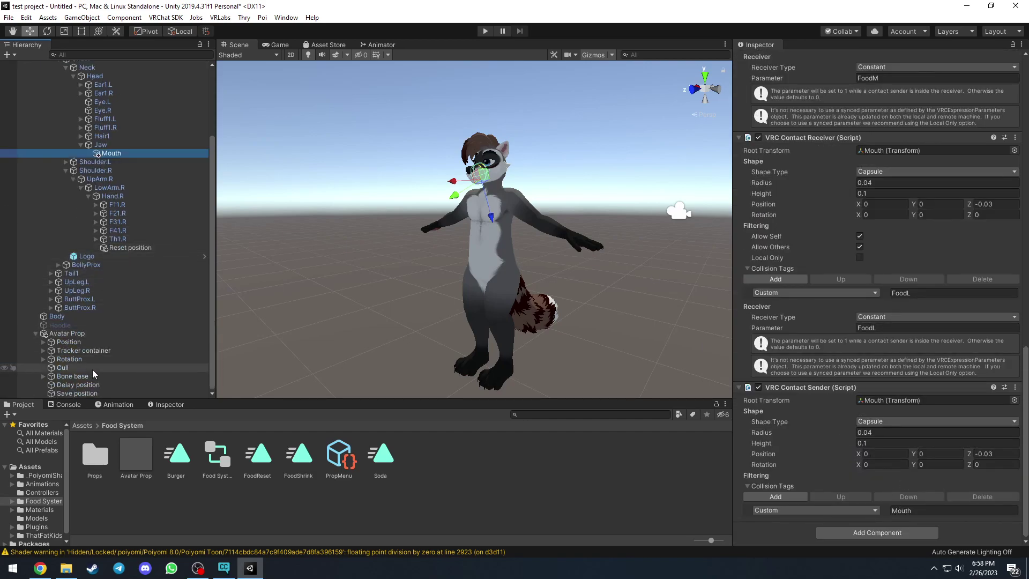
# Step: Expand Avatar Prop > Position > Rotation > Object to reach the Hamburger prop
pyautogui.click(43, 342)
pyautogui.click(51, 350)
pyautogui.click(58, 359)
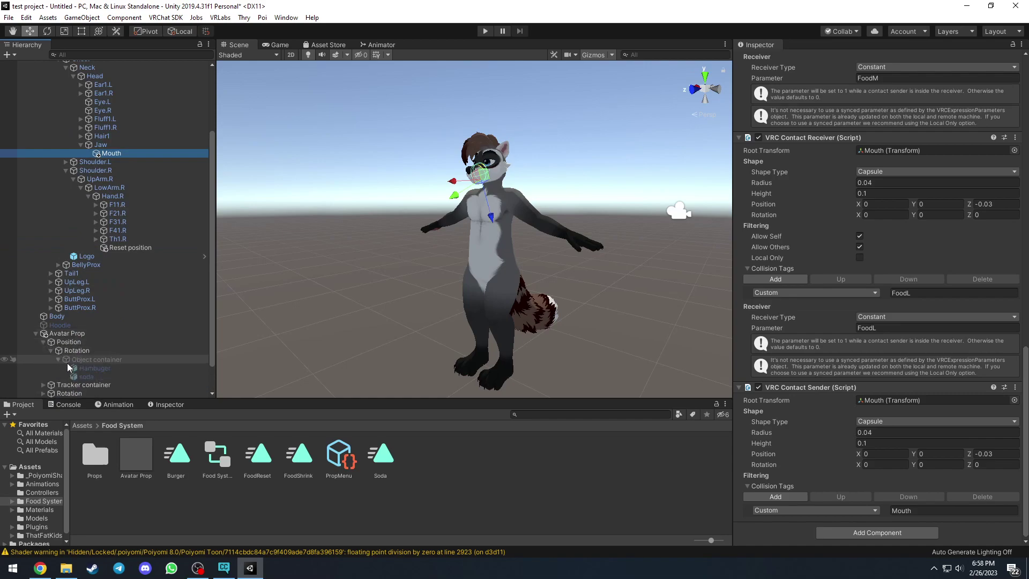
pyautogui.click(94, 367)
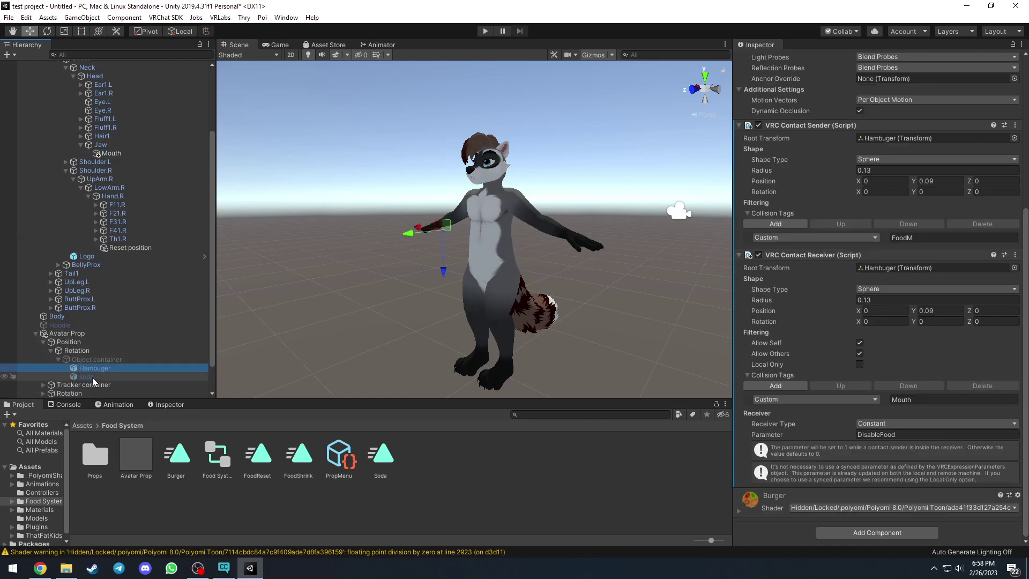
# Step: Check that the Burger and Soda clips only activate the Hamburger and soda objects
pyautogui.click(172, 464)
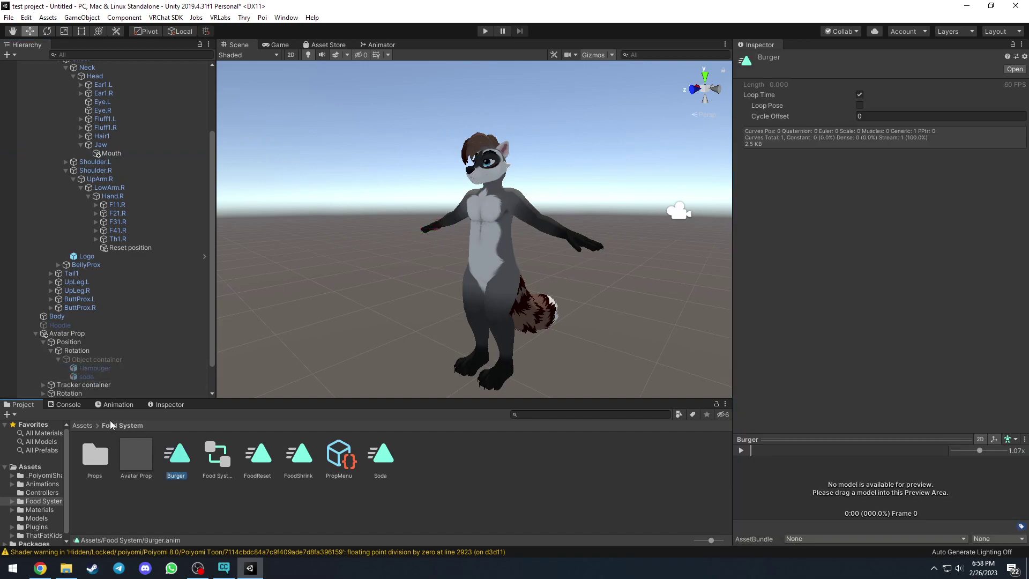
pyautogui.click(114, 404)
pyautogui.moveTo(184, 464); pyautogui.dragTo(300, 464)
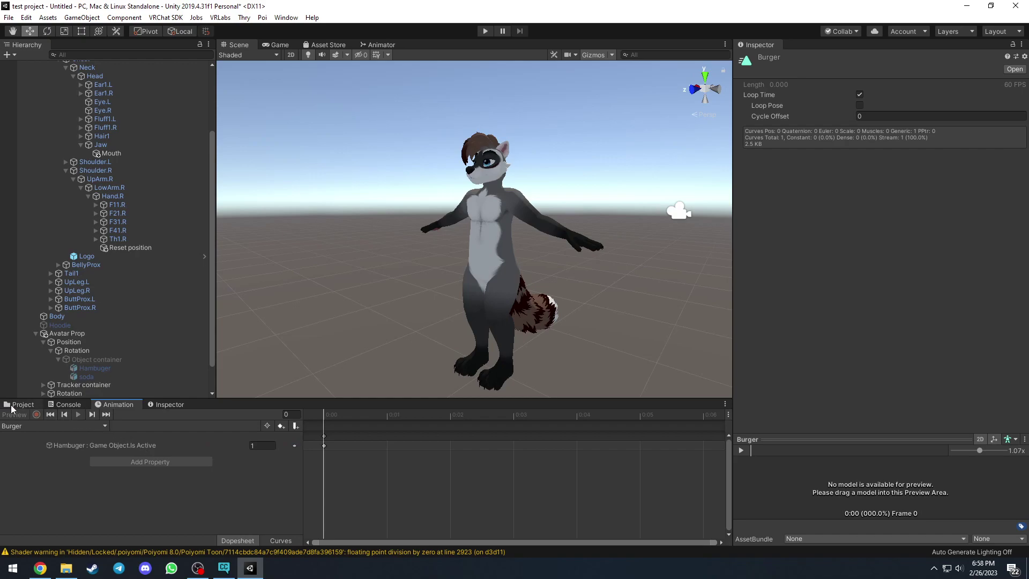
pyautogui.click(20, 405)
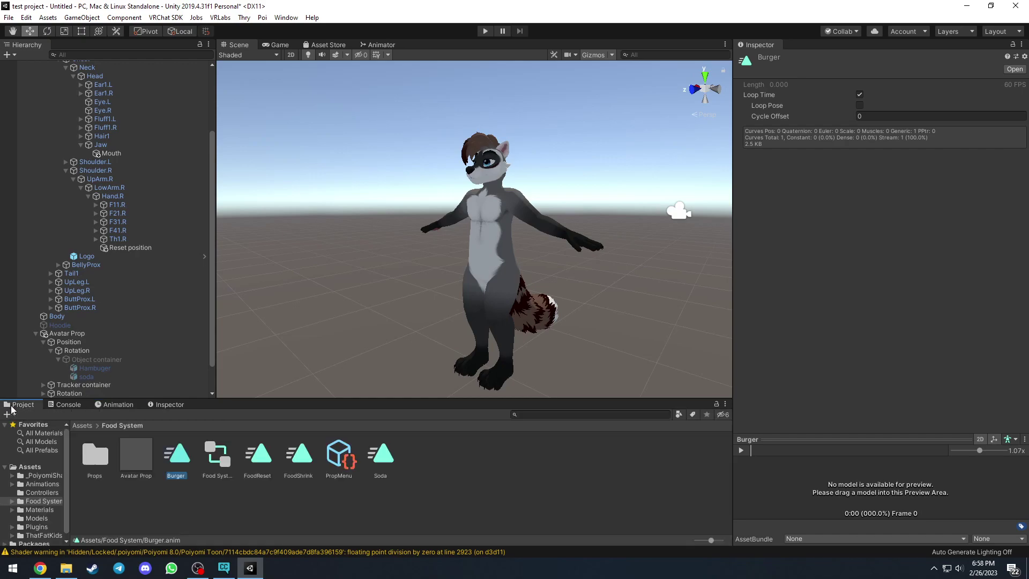
pyautogui.click(381, 456)
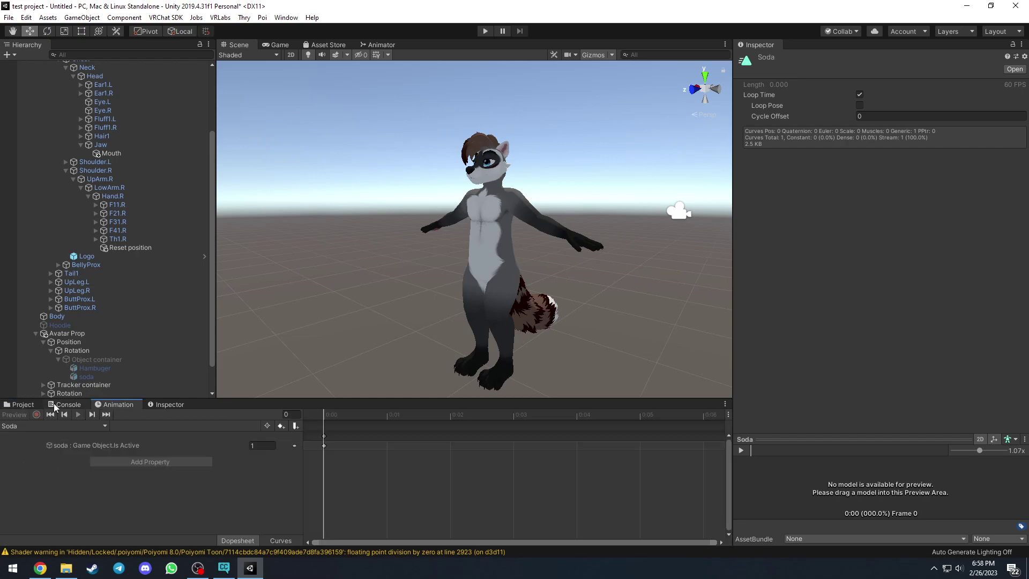
pyautogui.click(26, 404)
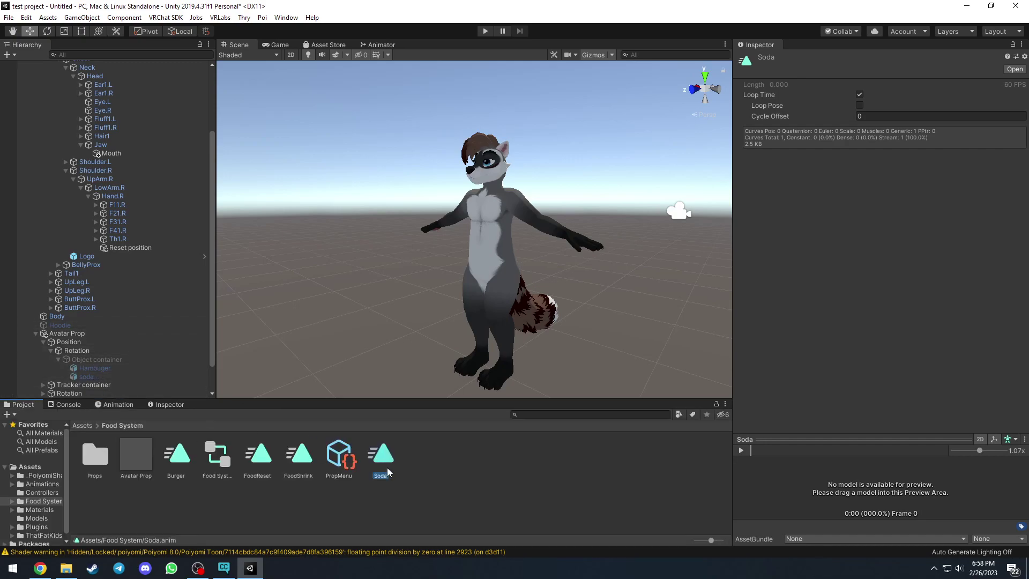
# Step: Activate the Hamburger prop and frame it in the raccoon's right hand
pyautogui.click(86, 377)
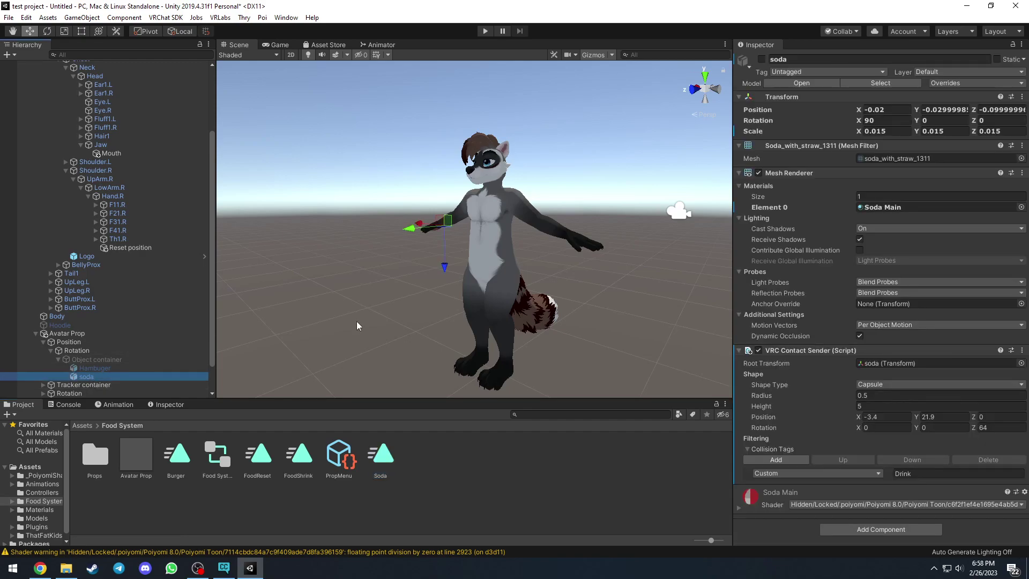
pyautogui.moveTo(592, 248); pyautogui.dragTo(597, 218, button='middle')
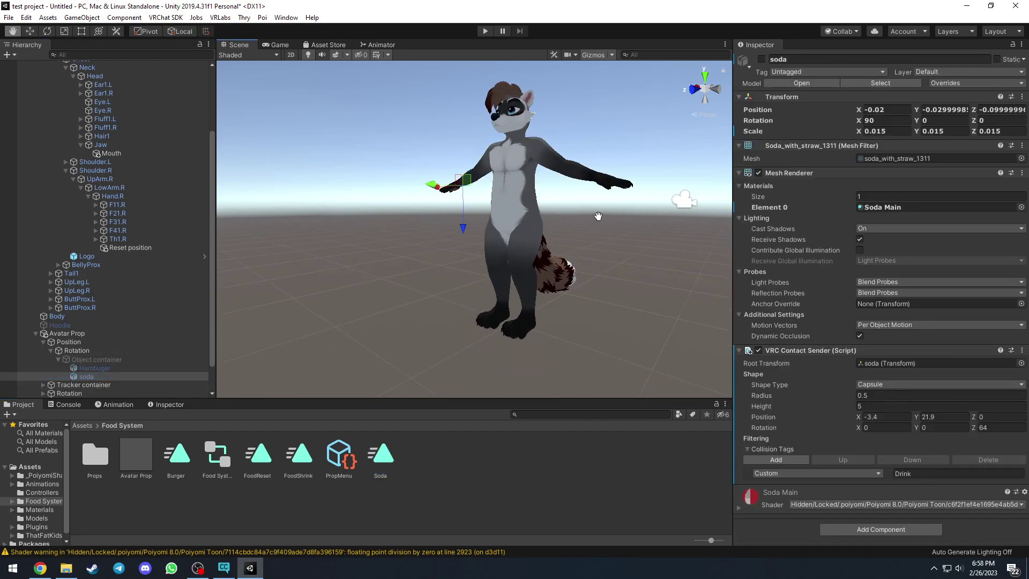
pyautogui.click(121, 360)
pyautogui.click(107, 369)
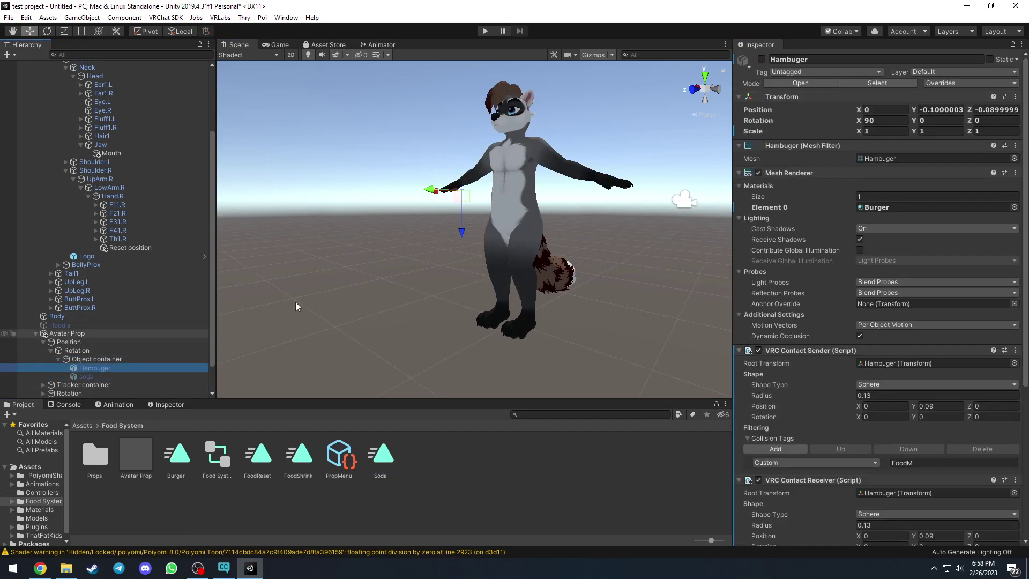
pyautogui.click(762, 59)
pyautogui.press('f')
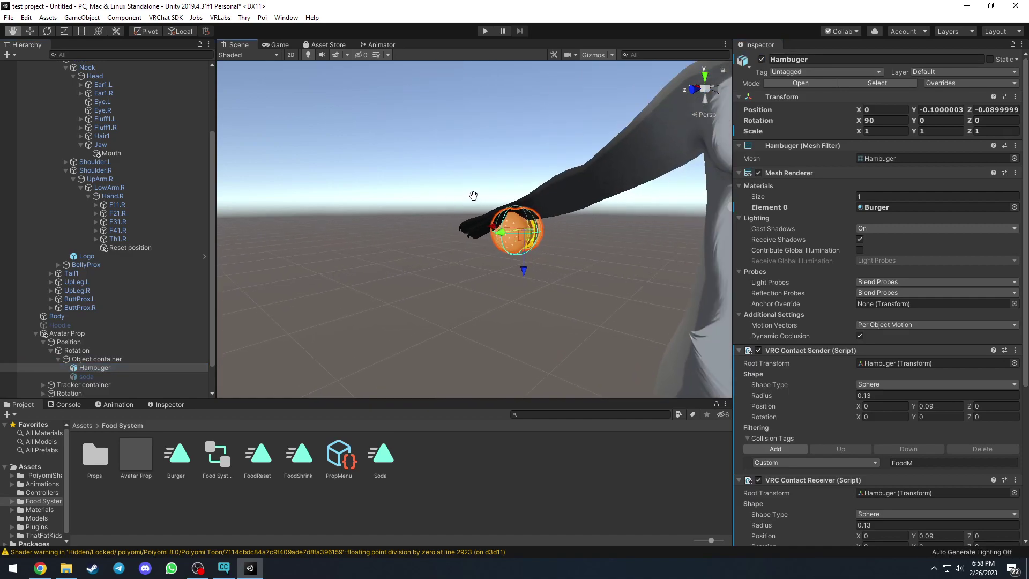
# Step: Check the Hamburger's FoodM sender and its Mouth receiver driving DisableFood as Constant
pyautogui.scroll(-10, 484, 194)
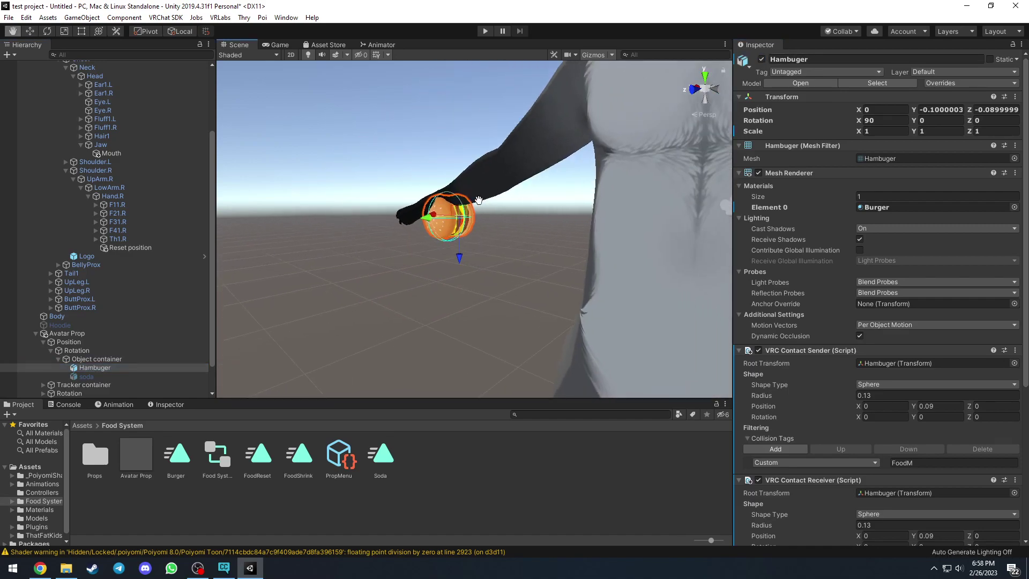
pyautogui.scroll(-6, 815, 266)
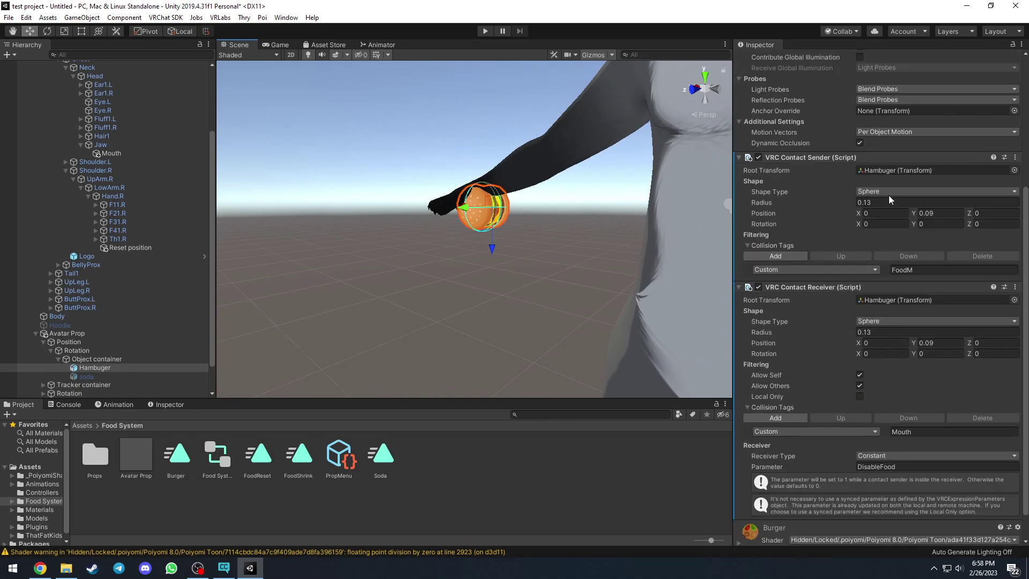
pyautogui.click(903, 271)
pyautogui.moveTo(565, 278); pyautogui.dragTo(560, 278, button='middle')
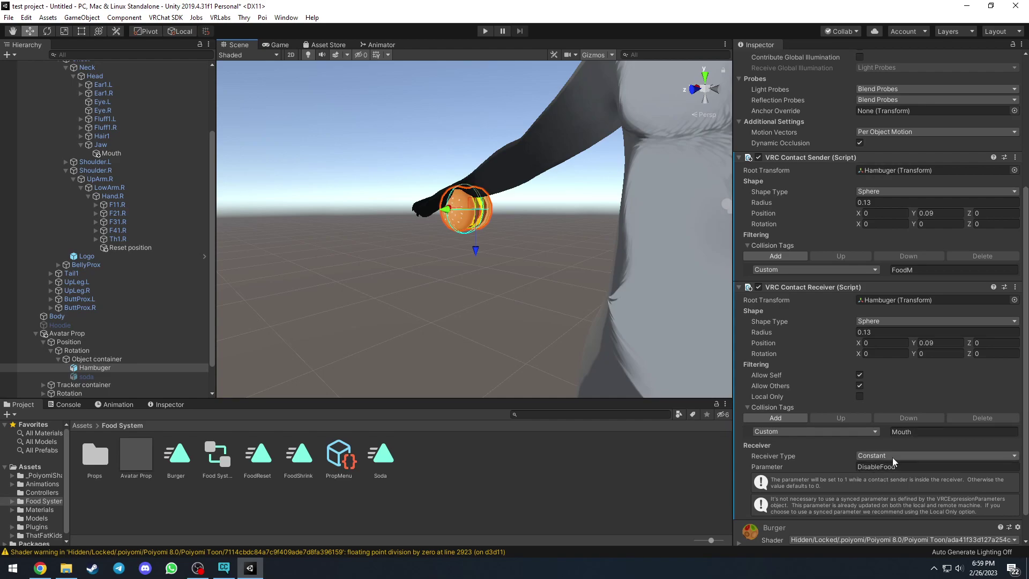
# Step: Select the Mouth object and frame its collider on the raccoon's head, then view the chest
pyautogui.click(101, 152)
pyautogui.scroll(-10, 797, 293)
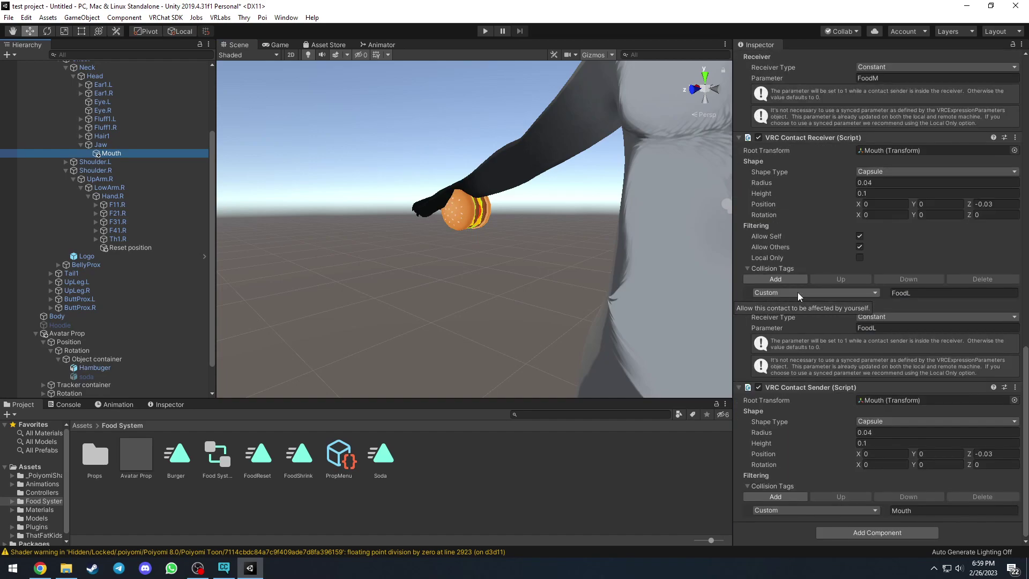
pyautogui.doubleClick(861, 399)
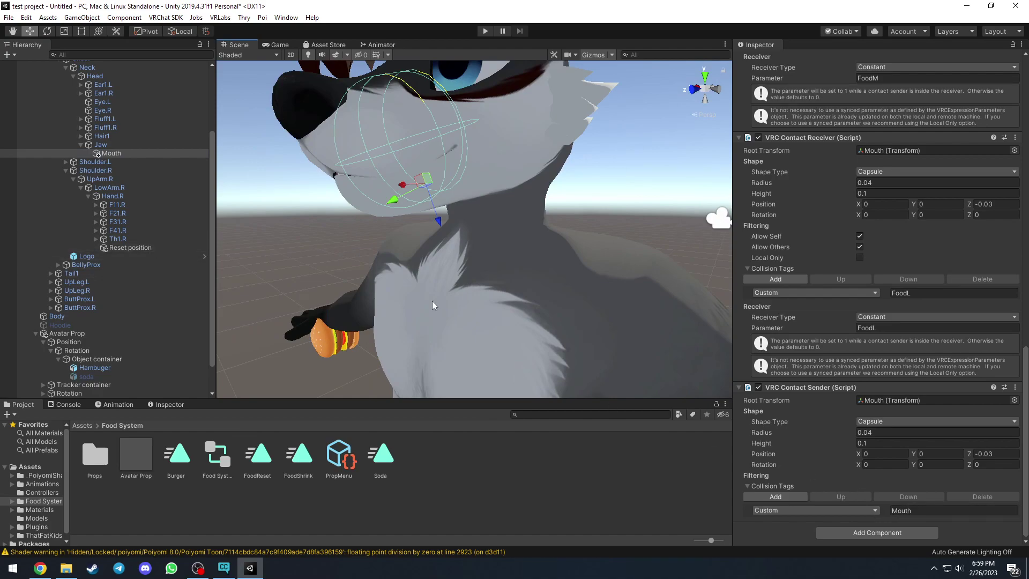
pyautogui.moveTo(432, 300); pyautogui.dragTo(481, 173, button='middle')
# Step: Briefly enable the soda prop to preview it, then deactivate both soda and Hamburger
pyautogui.click(140, 367)
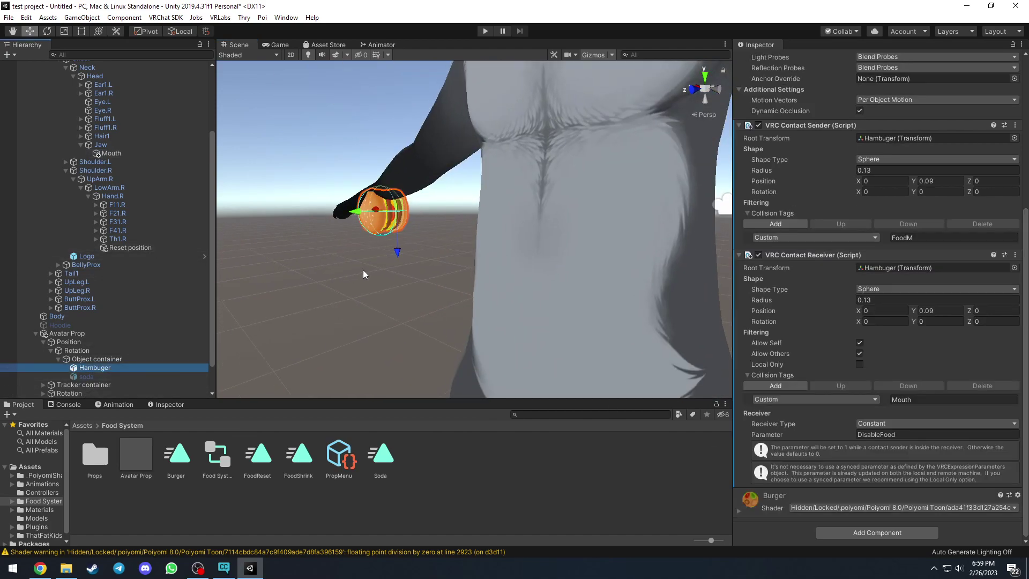
pyautogui.click(86, 376)
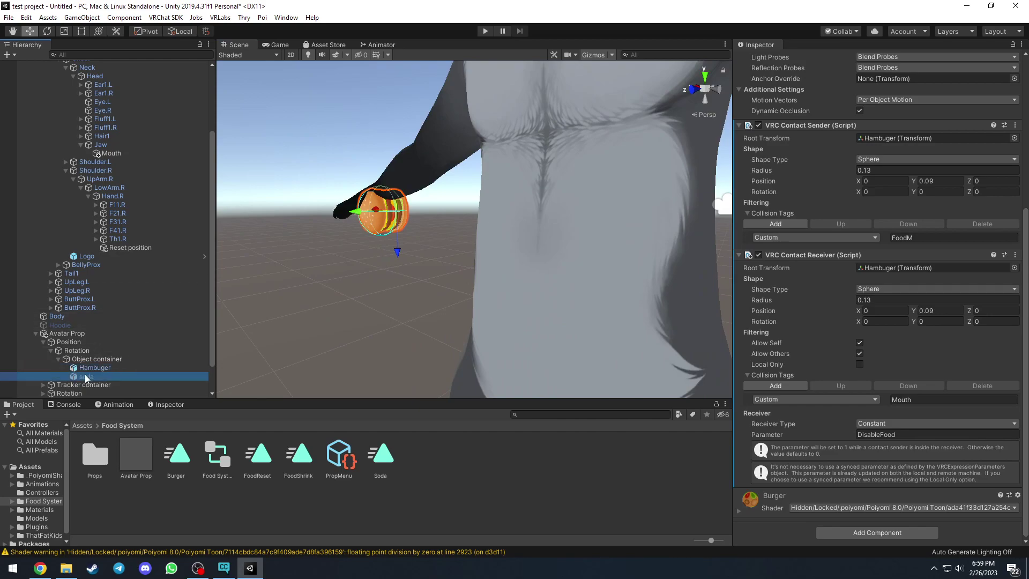
pyautogui.click(762, 59)
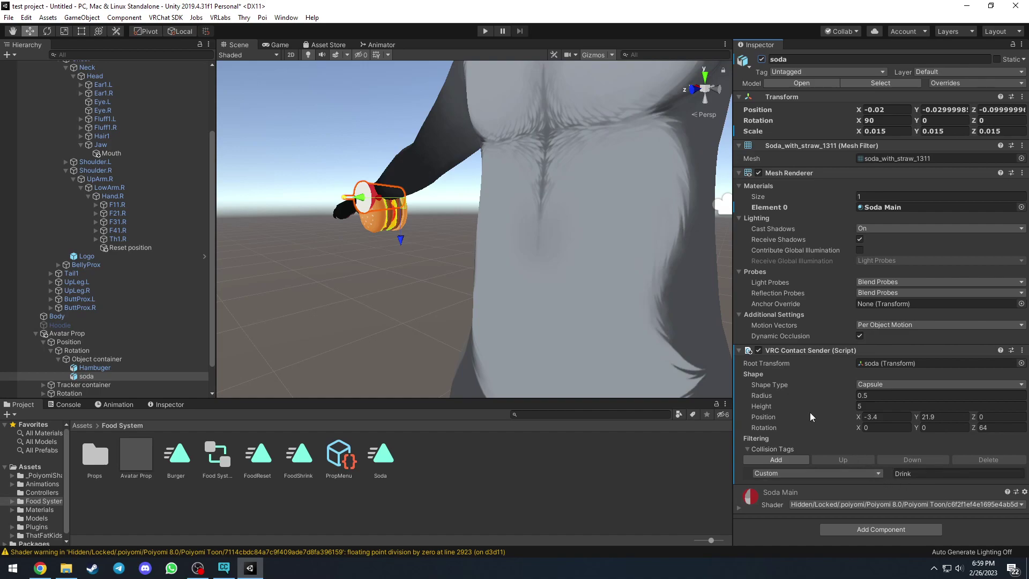
pyautogui.click(762, 60)
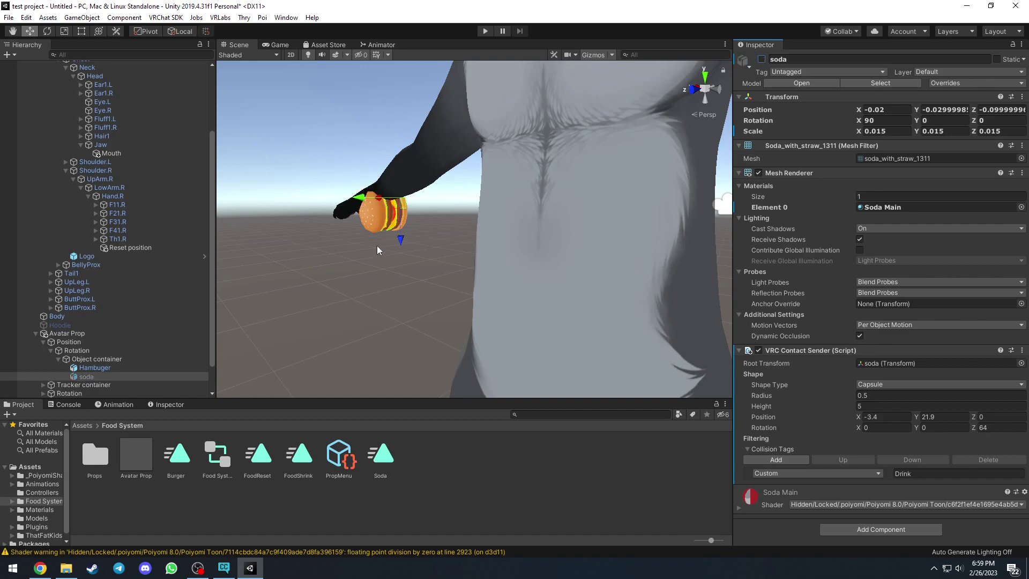
pyautogui.click(118, 368)
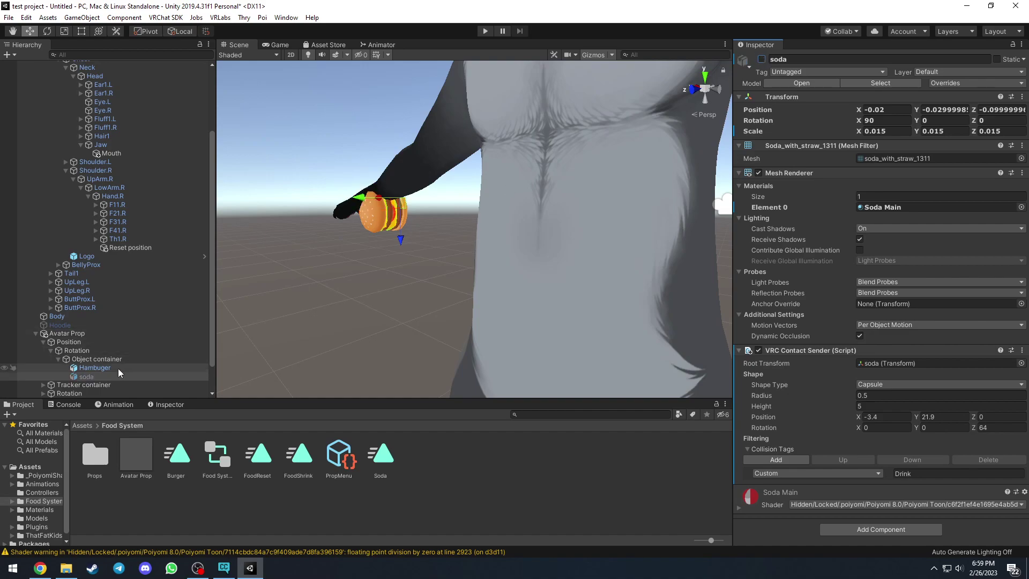
pyautogui.click(762, 60)
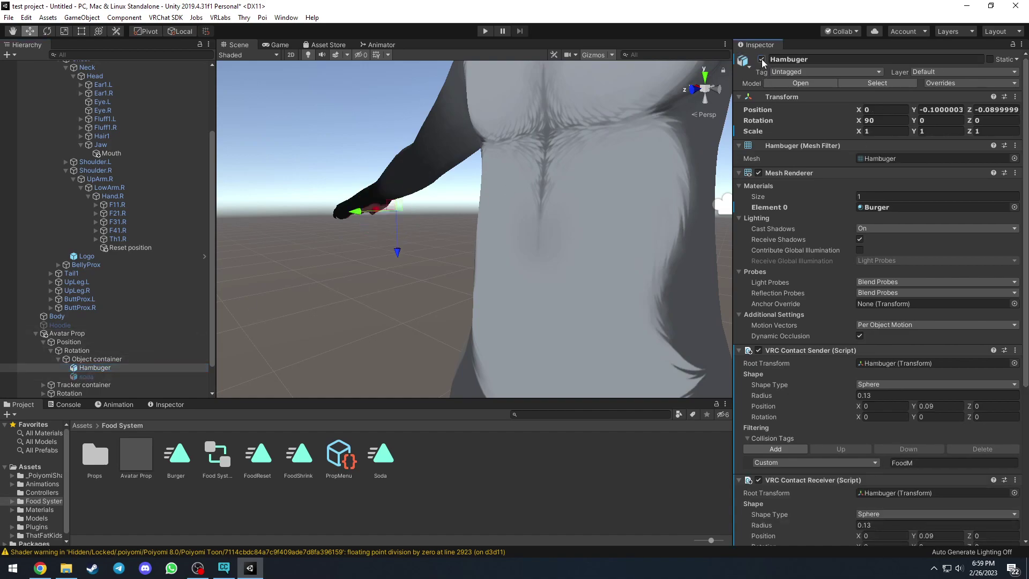
pyautogui.moveTo(484, 214); pyautogui.dragTo(487, 228, button='middle')
pyautogui.scroll(-5, 486, 229)
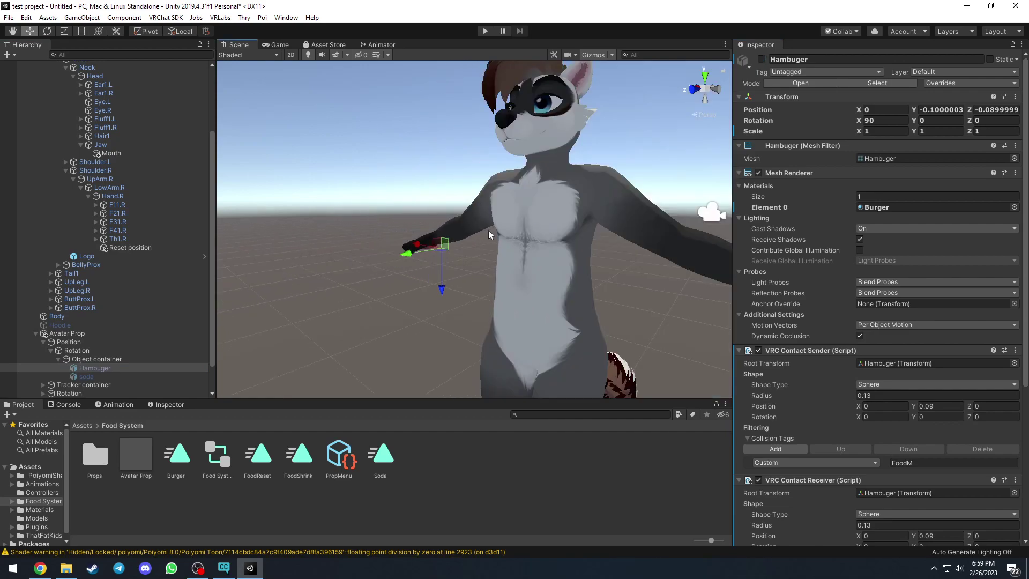